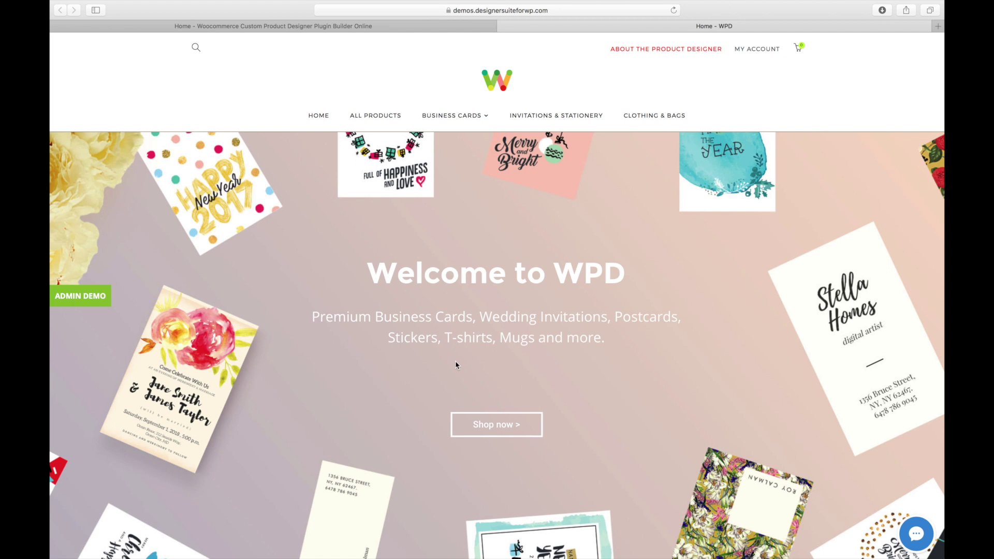
# - Look through the product categories on the WPD demo store's home page
pyautogui.scroll(-5, 456, 365)
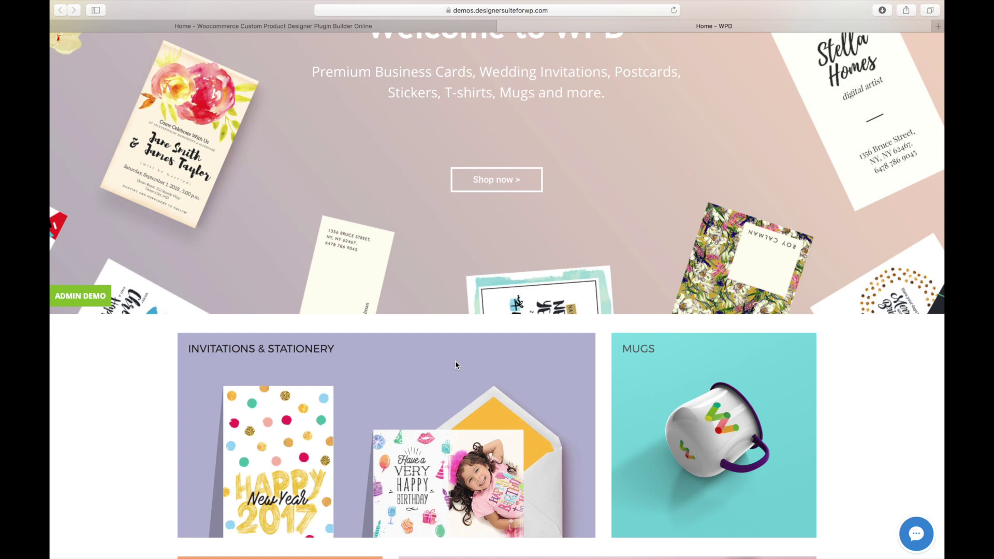
pyautogui.scroll(-3, 456, 361)
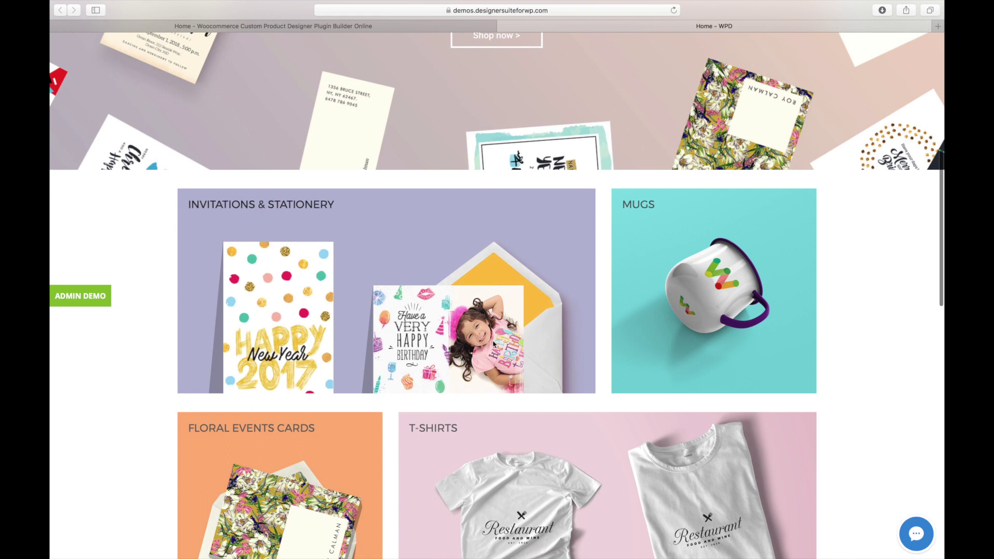
pyautogui.scroll(-1, 493, 344)
pyautogui.scroll(-5, 493, 344)
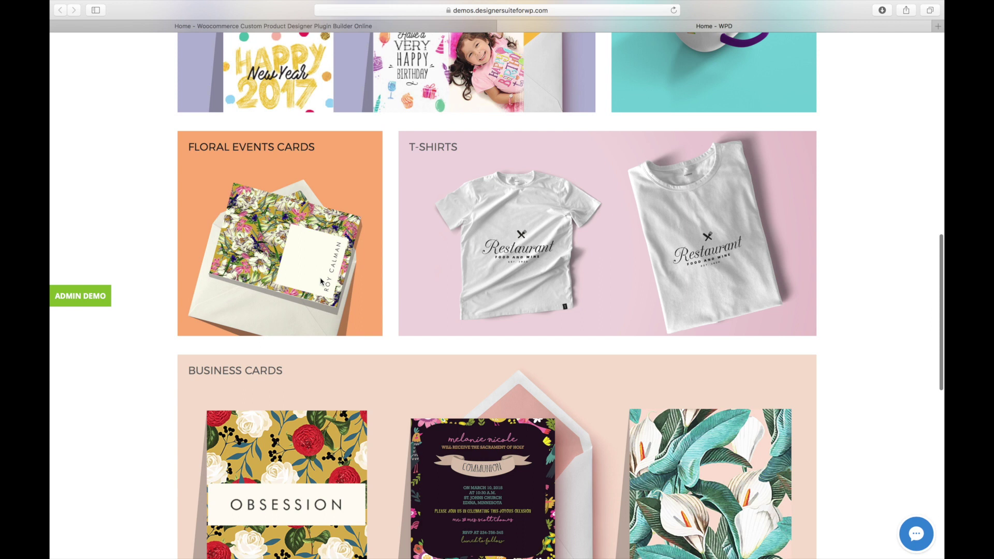
pyautogui.scroll(-1, 321, 282)
pyautogui.scroll(-5, 321, 282)
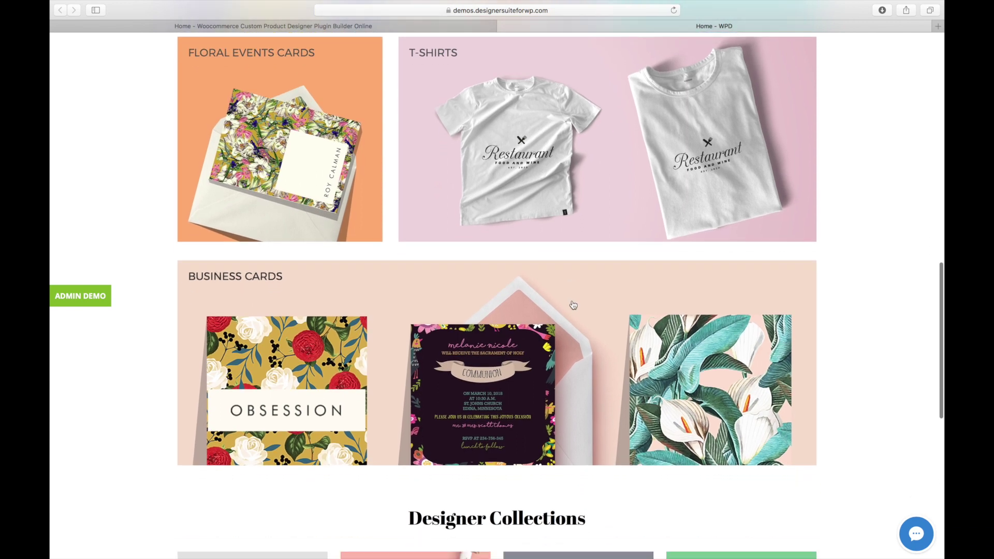
pyautogui.scroll(-4, 573, 305)
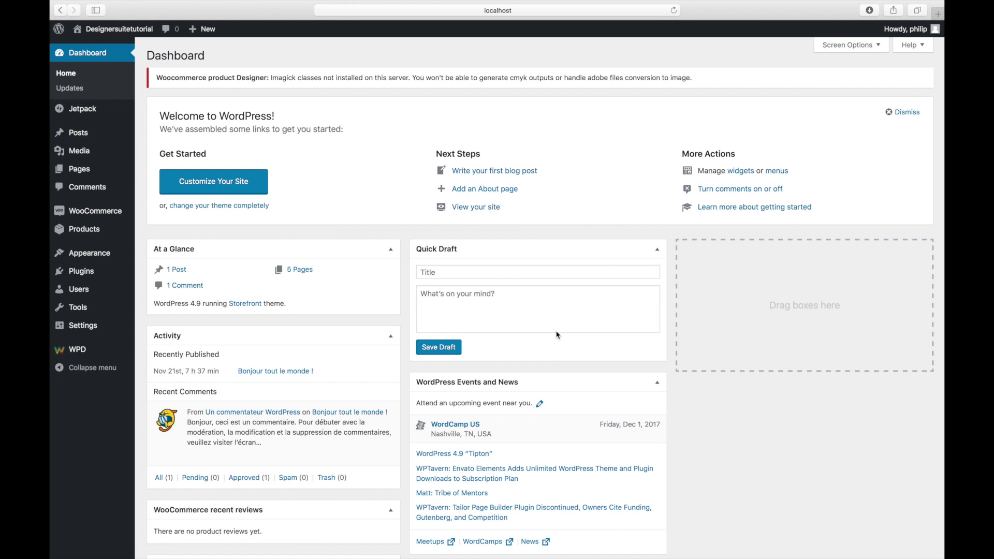
# - Create a new WordPress page titled "The Designer Page" and publish it
pyautogui.moveTo(104, 265)
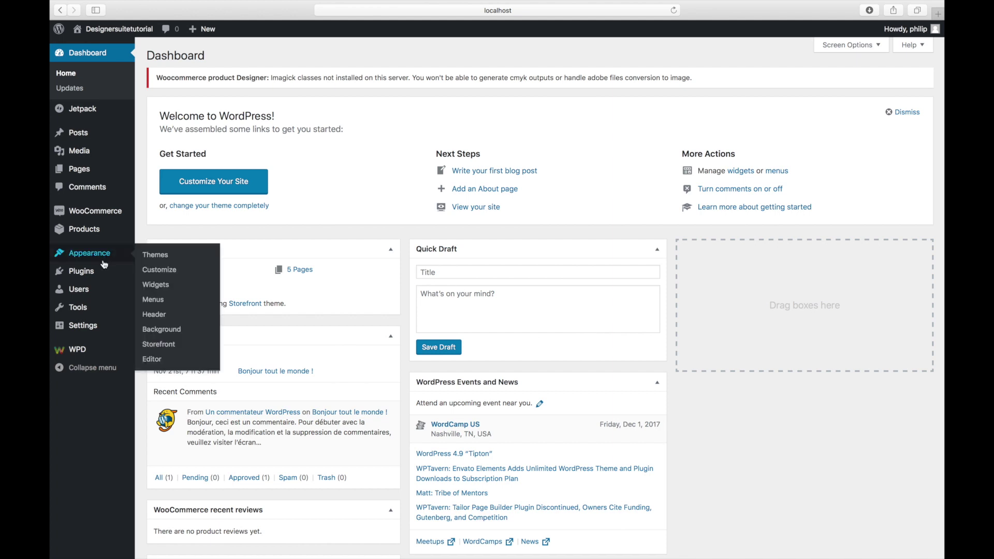
pyautogui.moveTo(101, 171)
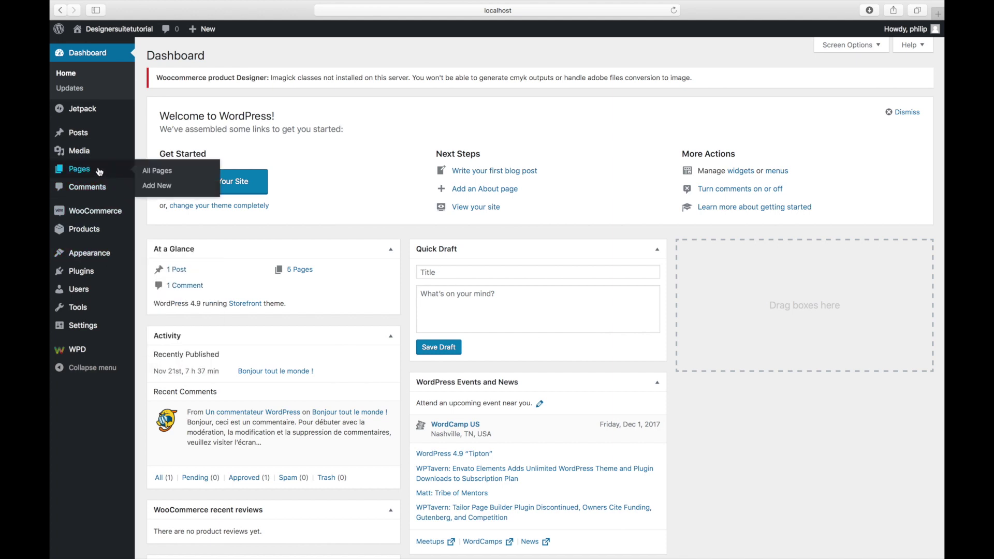
pyautogui.click(157, 187)
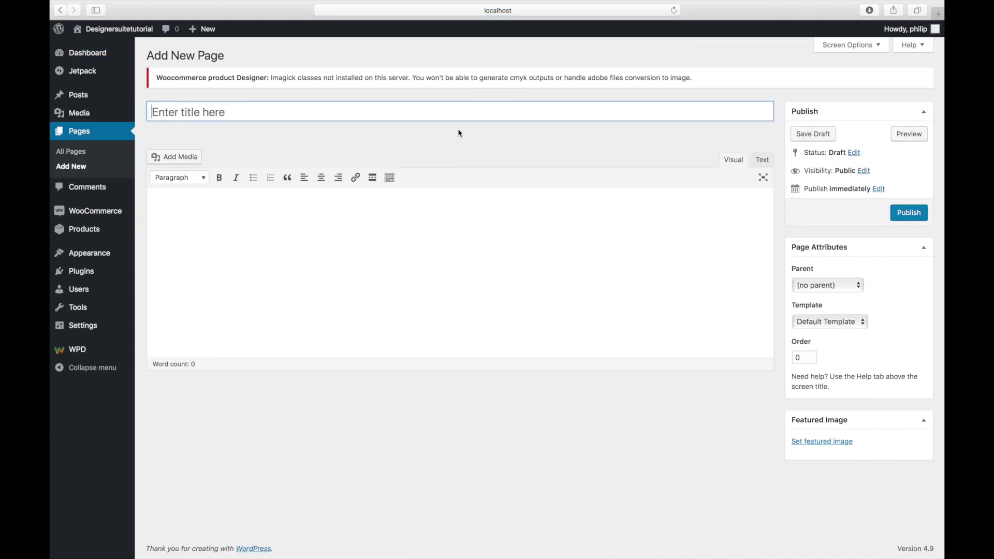
pyautogui.write('the d')
pyautogui.press('BackSpace')
pyautogui.write('Designer Page')
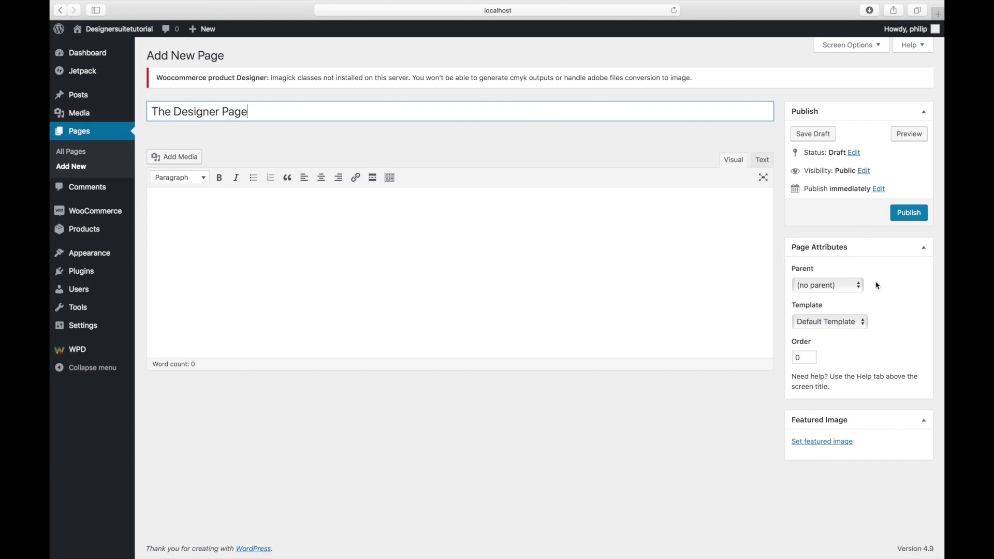
pyautogui.click(906, 215)
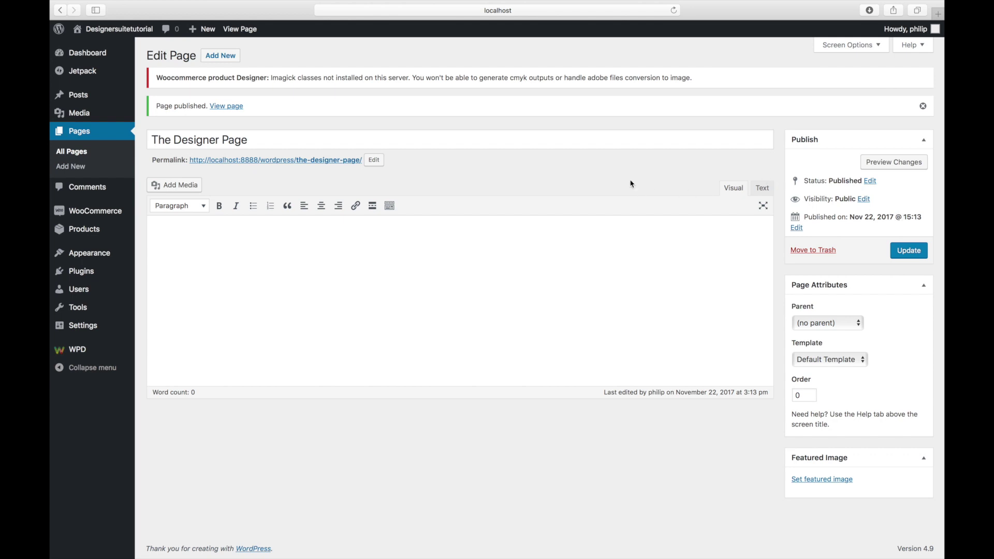
# - Choose The Designer Page as the Design Page in the WPD general settings and save the settings
pyautogui.moveTo(100, 348)
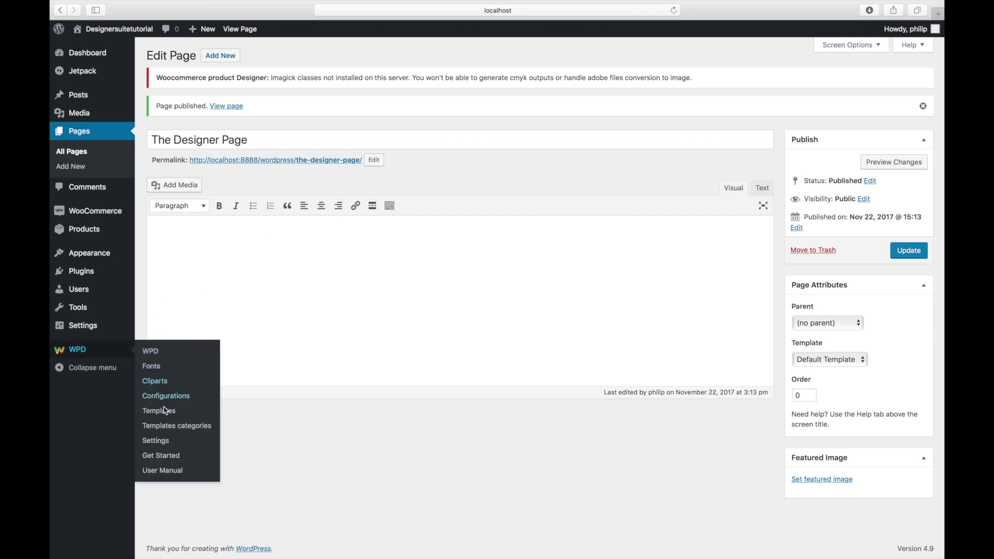
pyautogui.click(156, 443)
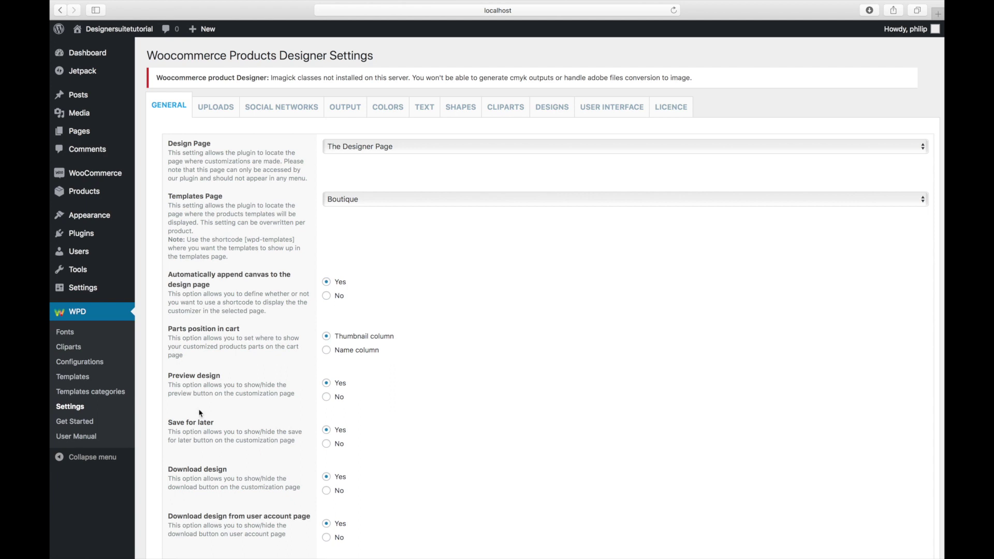
pyautogui.click(363, 151)
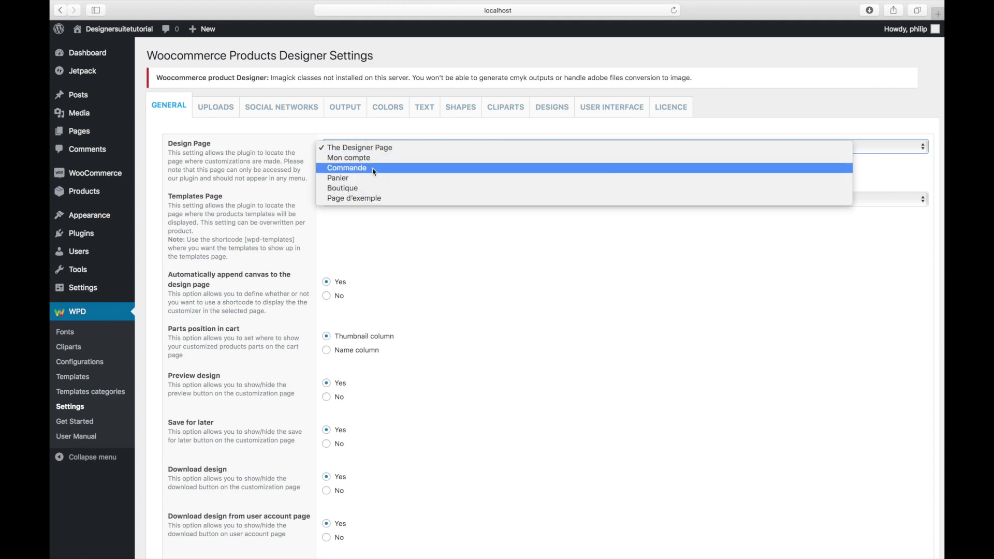
pyautogui.click(381, 150)
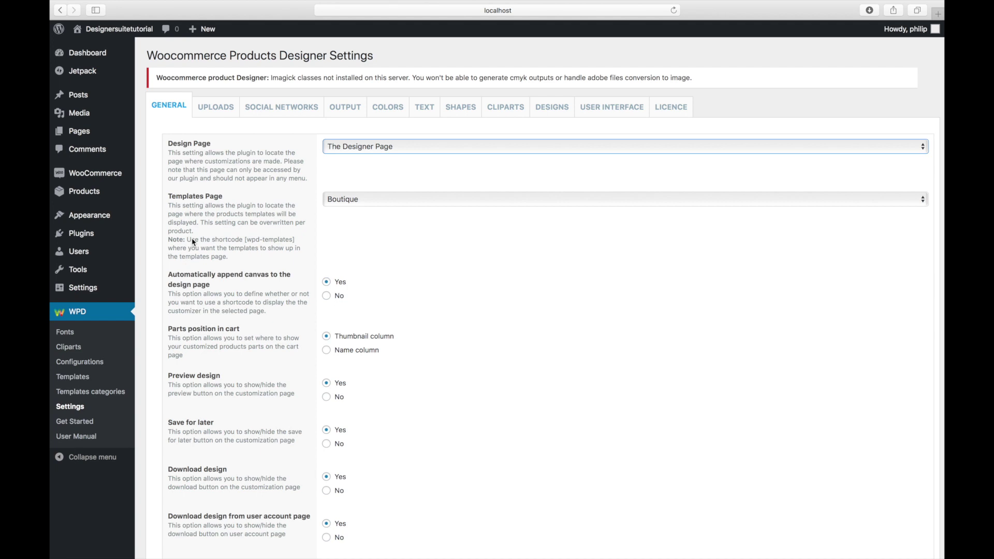
pyautogui.scroll(-20, 192, 241)
pyautogui.click(172, 513)
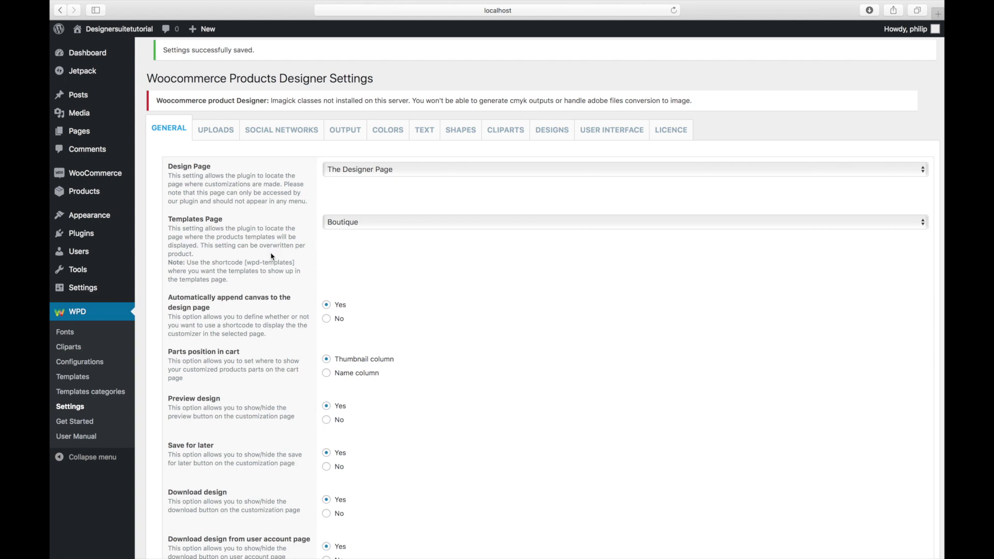
# - Start a new WPD configuration titled "T-shirt Designer"
pyautogui.click(86, 366)
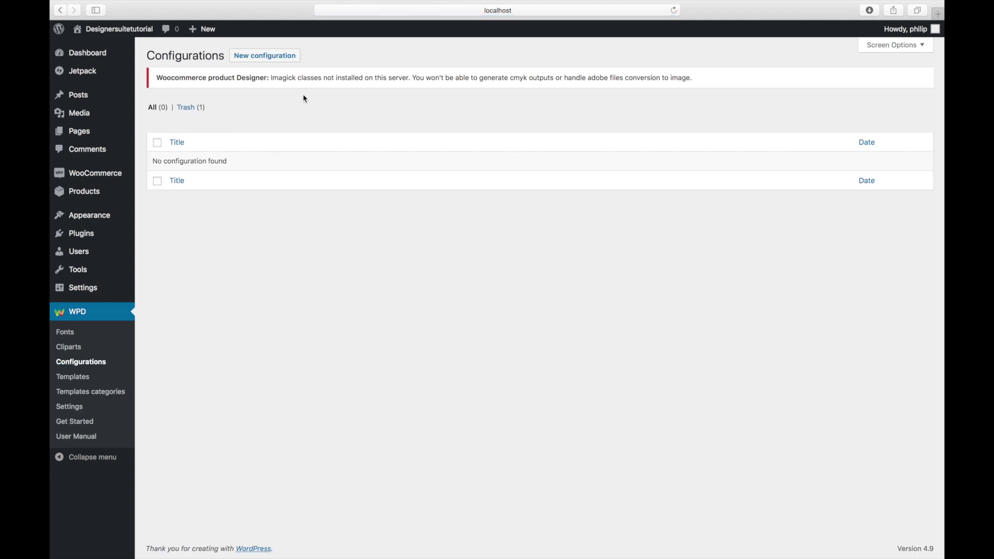
pyautogui.click(278, 61)
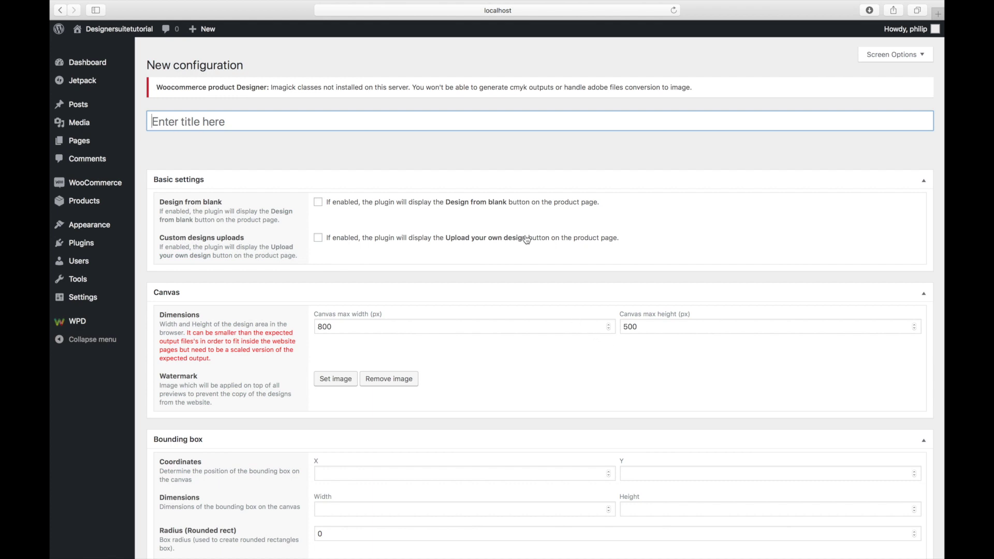
pyautogui.write('T-')
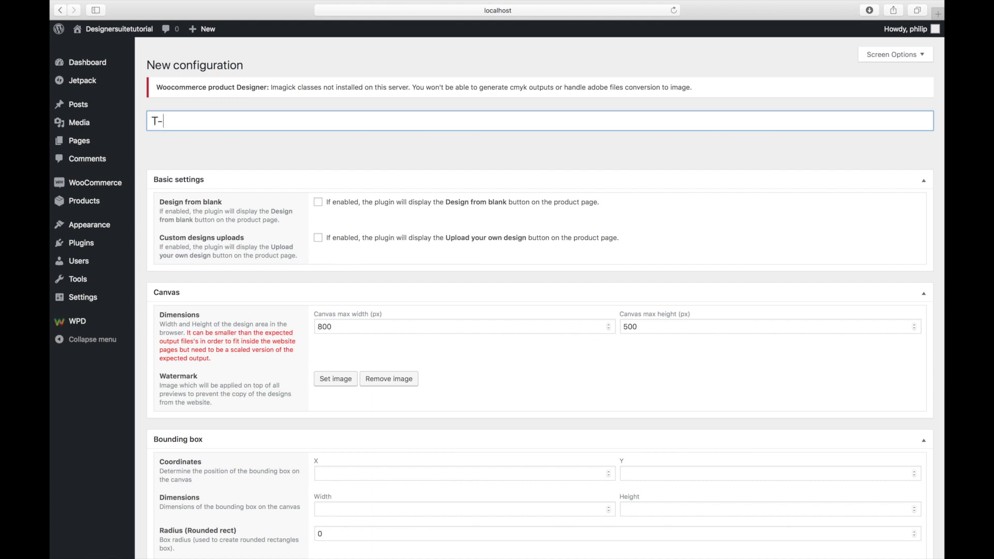
pyautogui.write('shirt Designer')
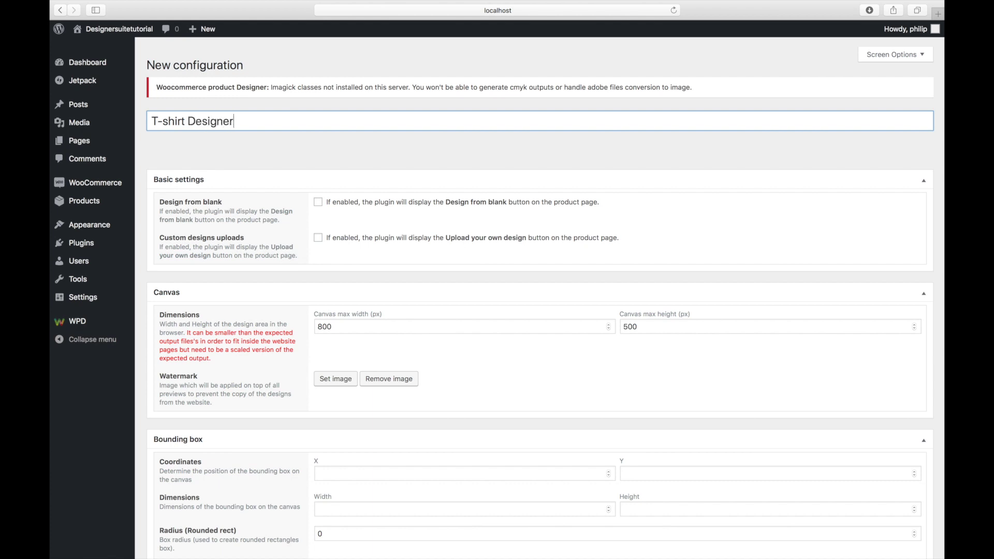
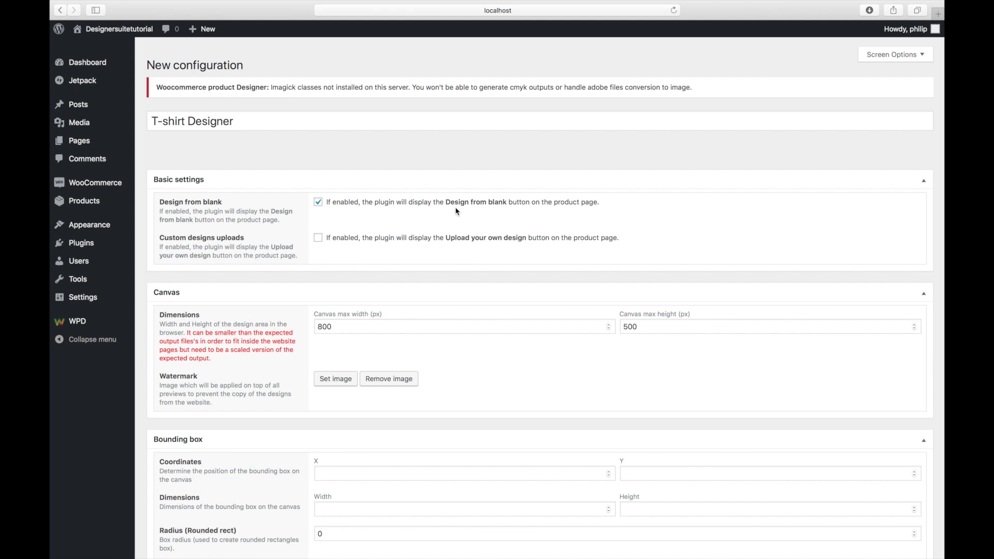
# - Enable the Design from blank and Custom designs uploads options in the configuration's basic settings
pyautogui.click(320, 239)
pyautogui.scroll(-2, 337, 257)
pyautogui.scroll(2, 339, 259)
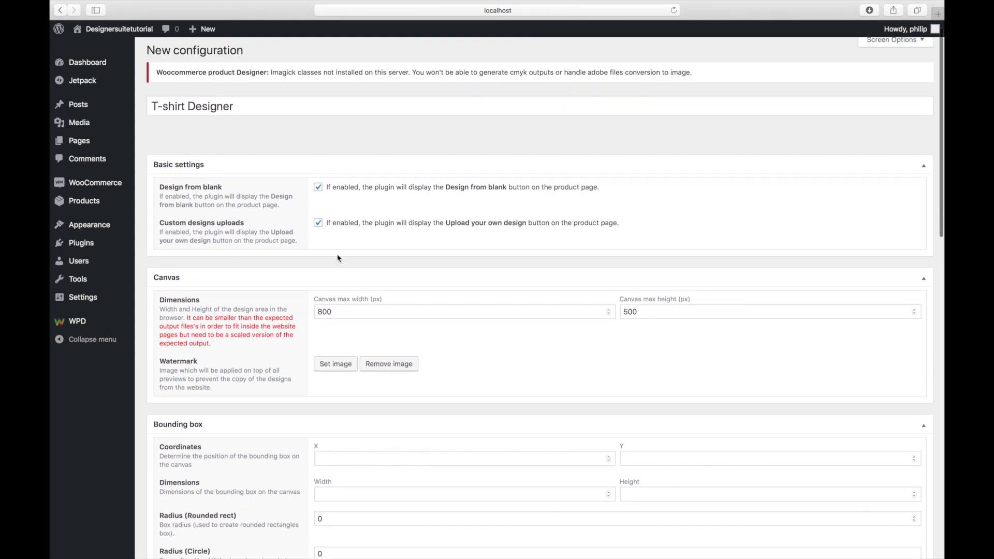
# - Set the canvas maximum width to 700 px
pyautogui.scroll(-3, 372, 258)
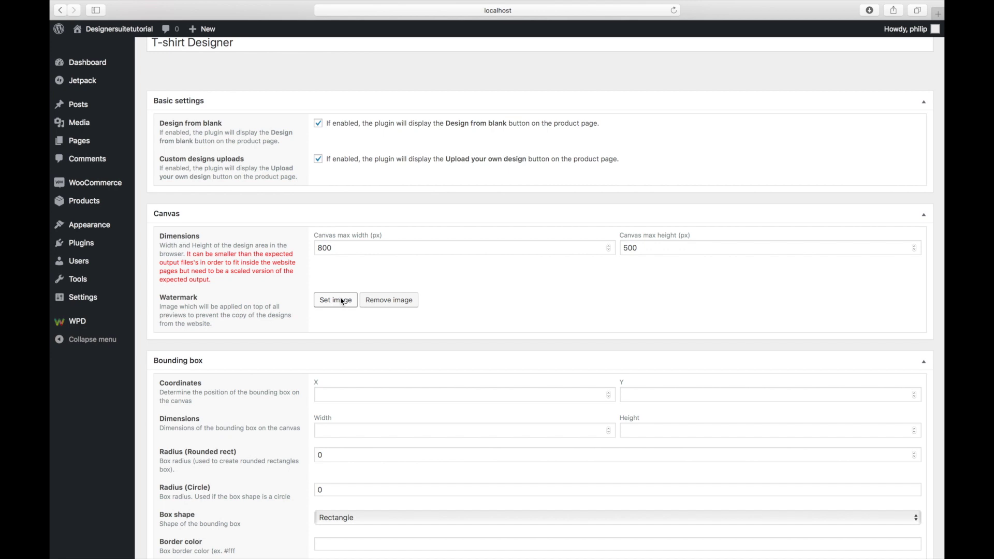
pyautogui.scroll(-5, 342, 302)
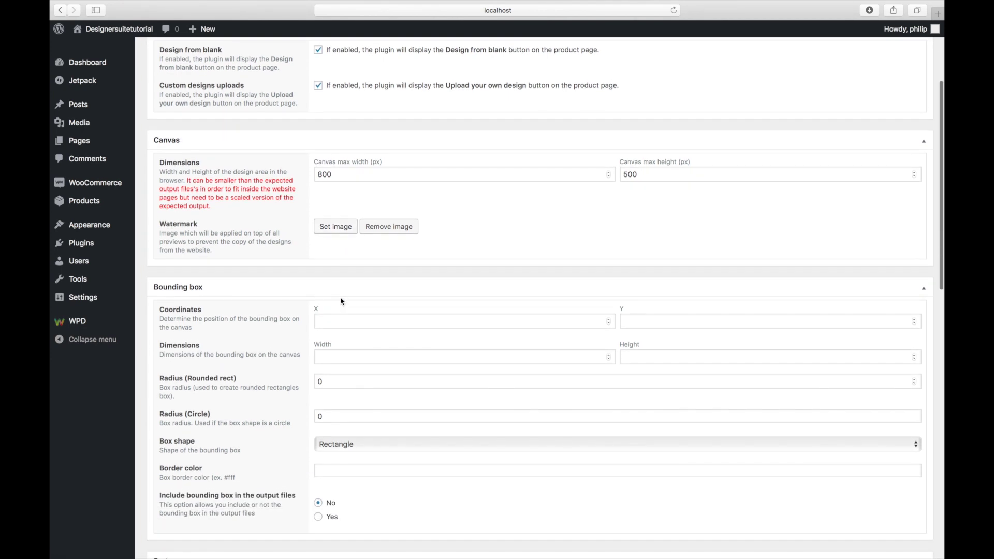
pyautogui.scroll(-2, 343, 302)
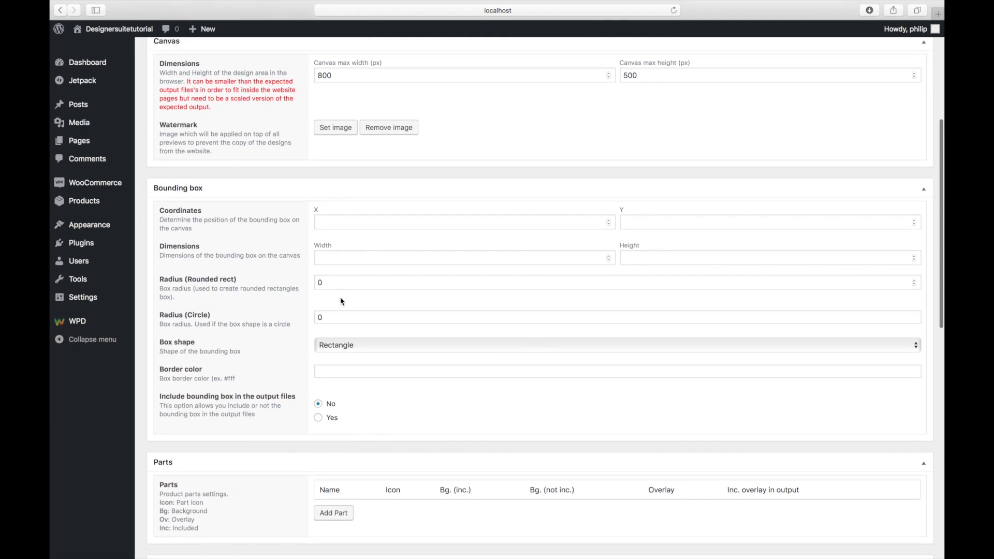
pyautogui.click(322, 75)
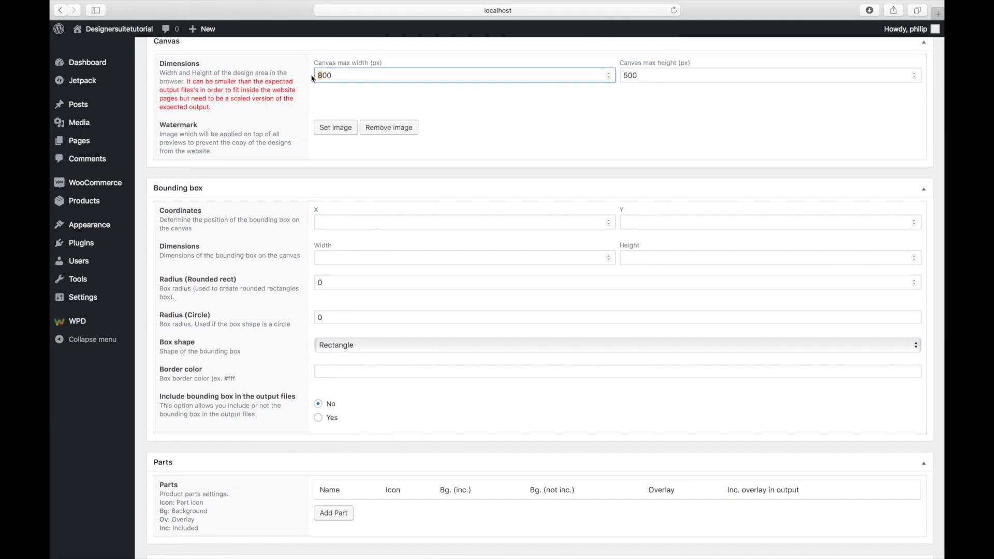
pyautogui.write('7')
# - Add two product parts to the configuration, named "front" and "back"
pyautogui.scroll(-5, 423, 189)
pyautogui.scroll(-3, 423, 192)
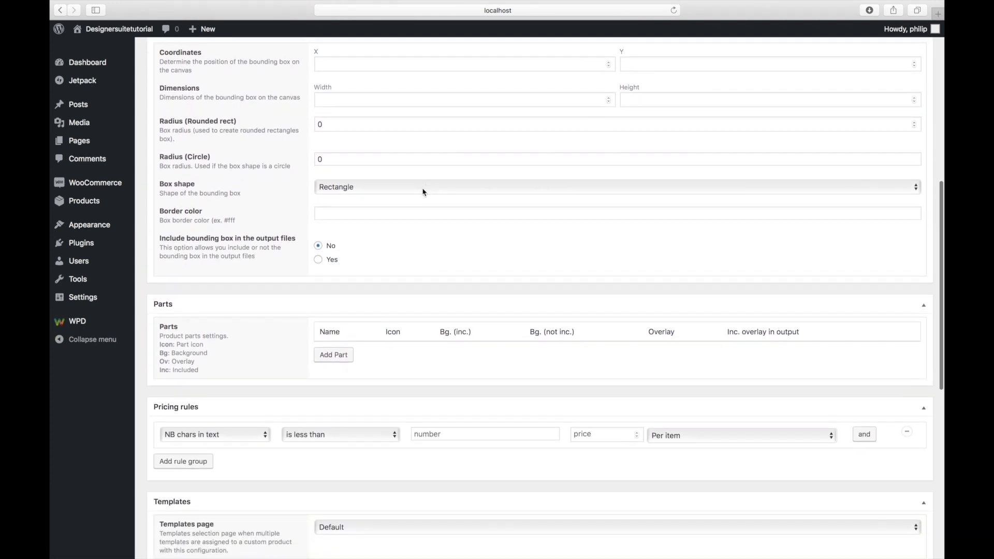
pyautogui.scroll(1, 424, 192)
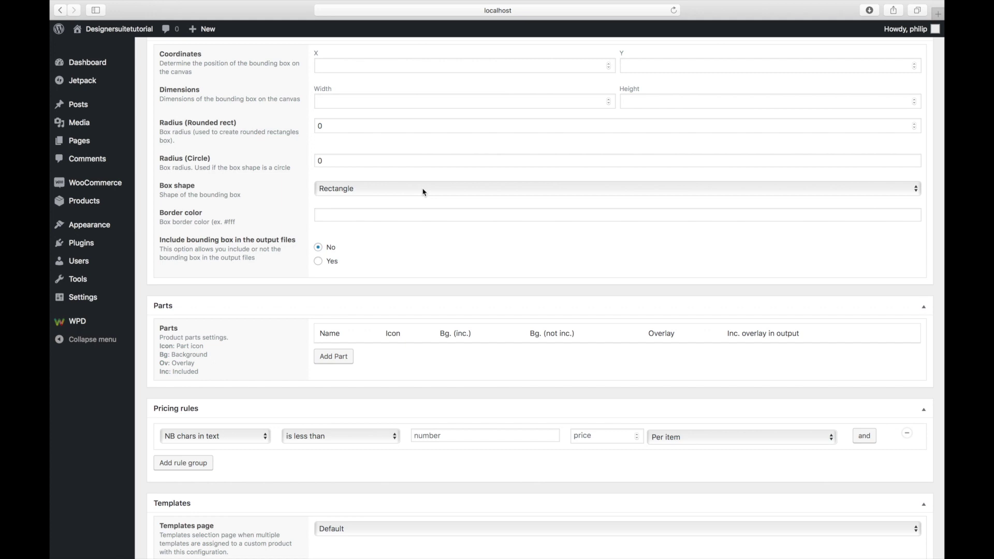
pyautogui.scroll(-5, 450, 238)
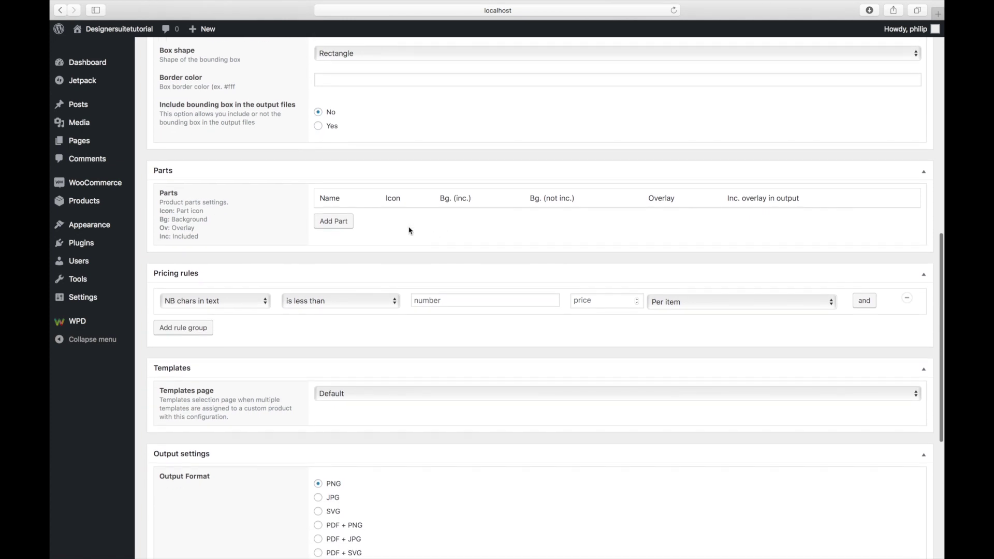
pyautogui.click(340, 223)
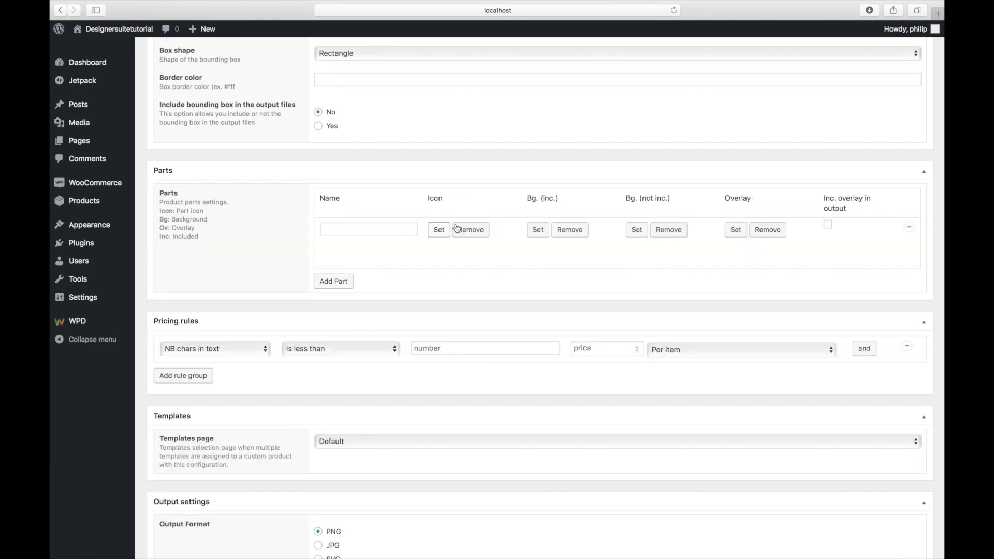
pyautogui.click(396, 235)
pyautogui.write('front')
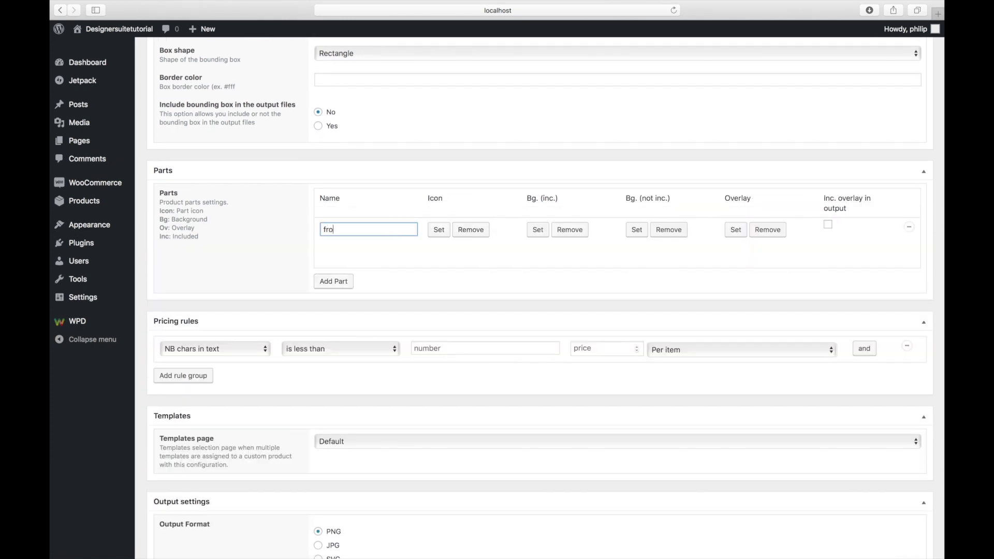
pyautogui.click(350, 282)
pyautogui.click(357, 279)
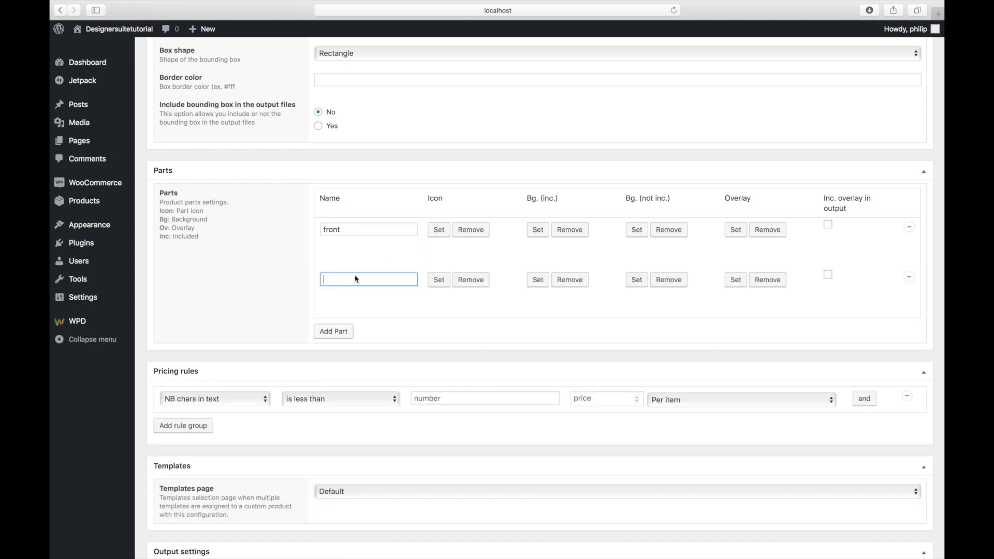
pyautogui.write('back')
# - Set the front part's icon to the green T-shirt front picture vert-front-min.png from the media library
pyautogui.click(440, 230)
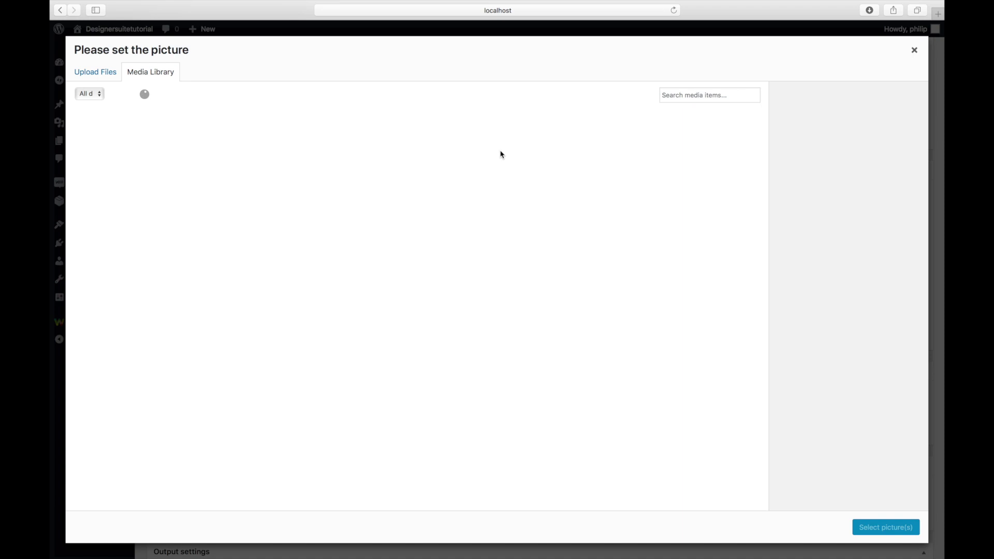
pyautogui.click(914, 51)
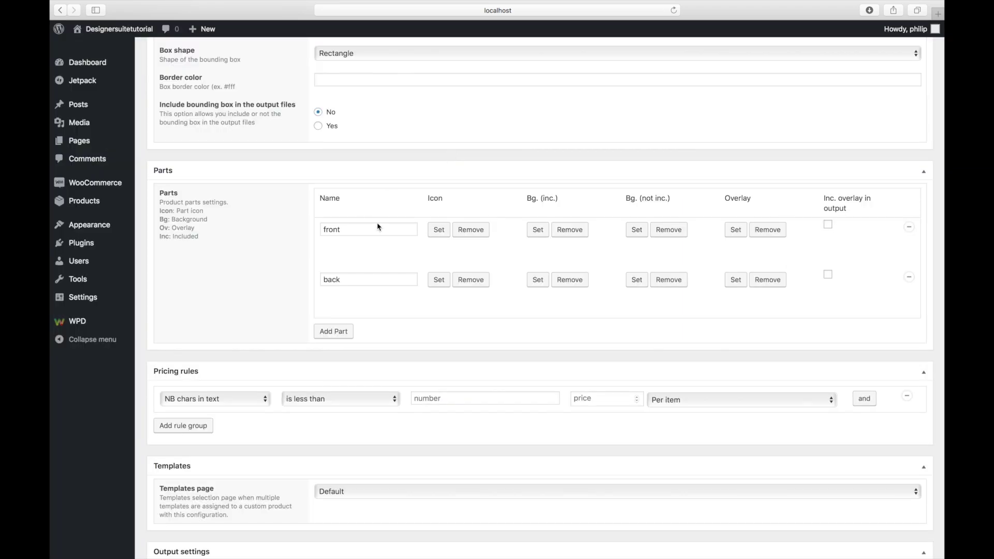
pyautogui.click(440, 231)
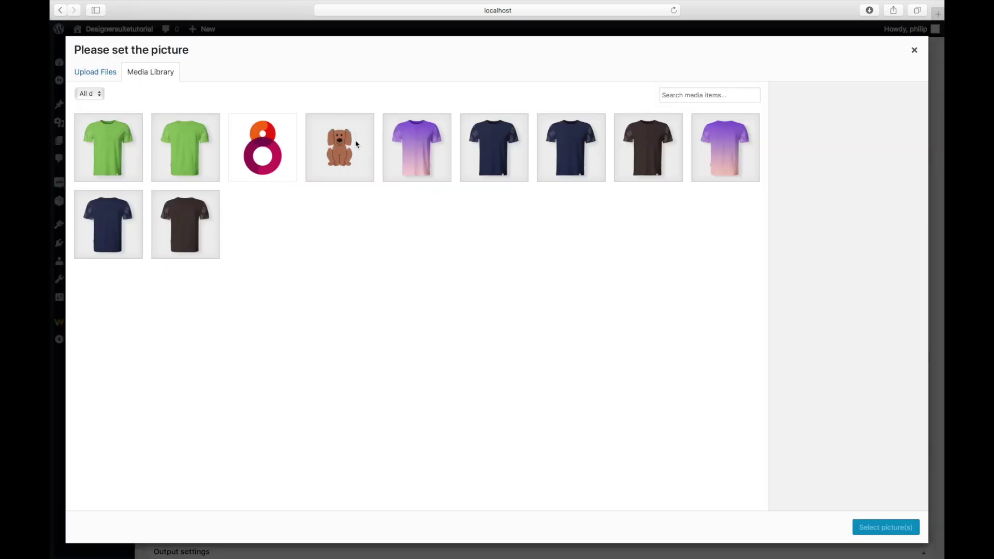
pyautogui.click(351, 150)
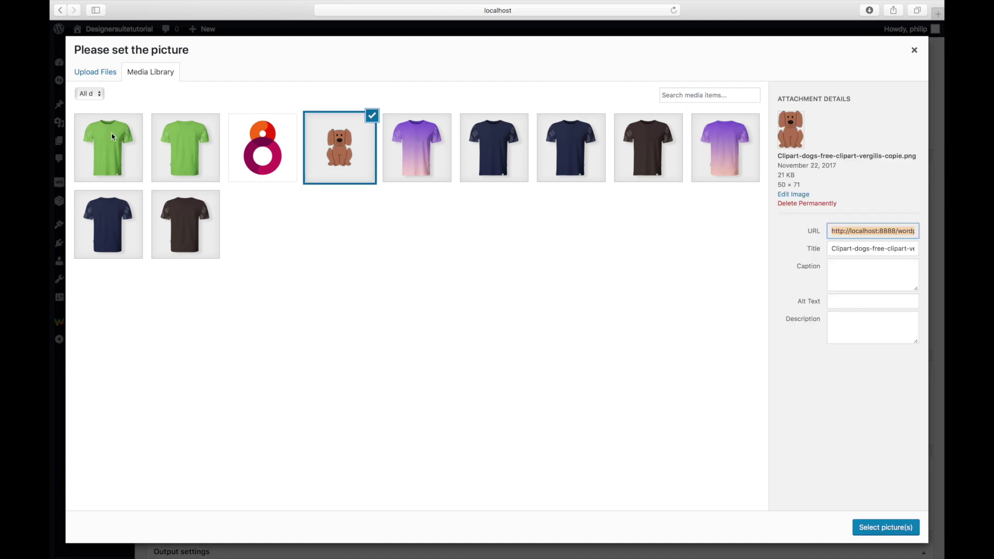
pyautogui.click(125, 153)
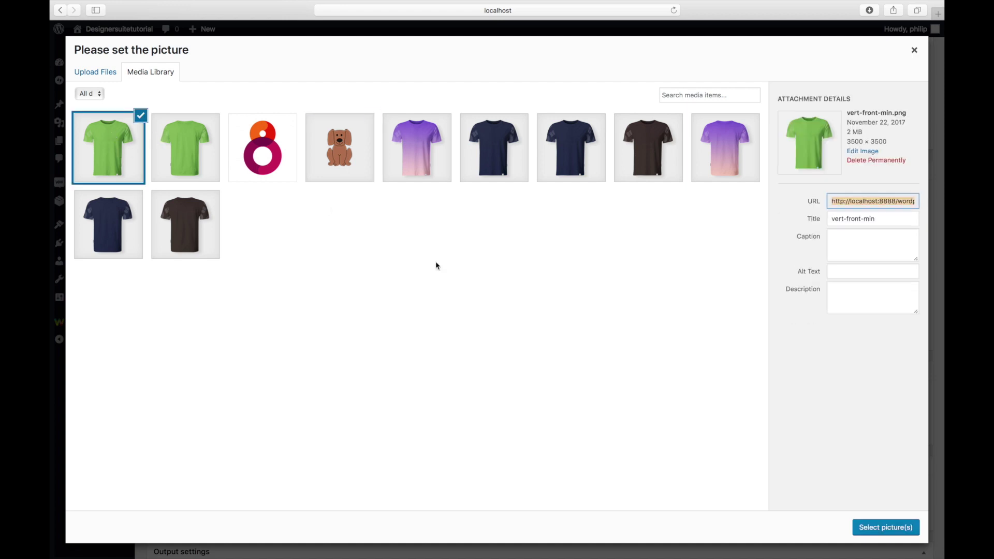
pyautogui.click(901, 532)
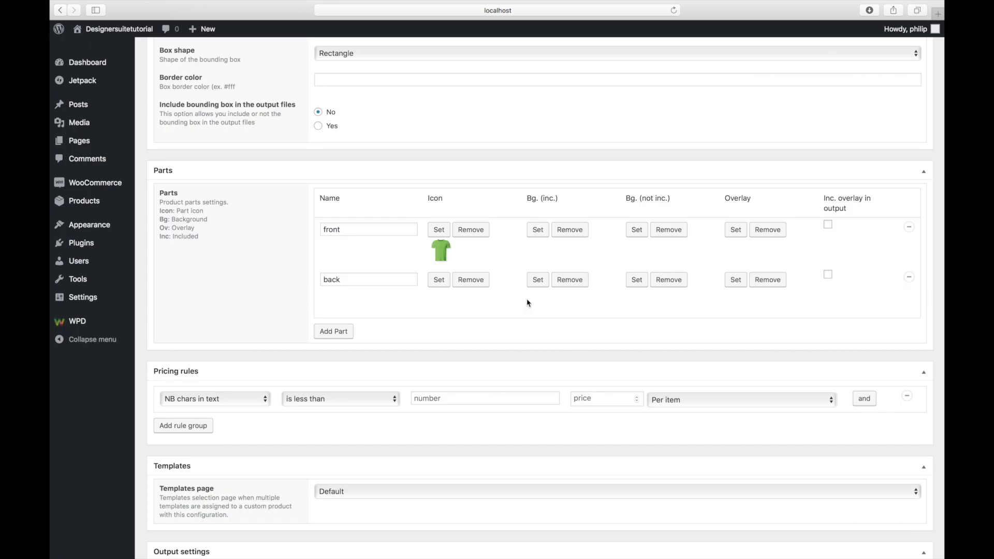
# - Set the front part's included background to the green T-shirt front picture from the media library
pyautogui.click(538, 232)
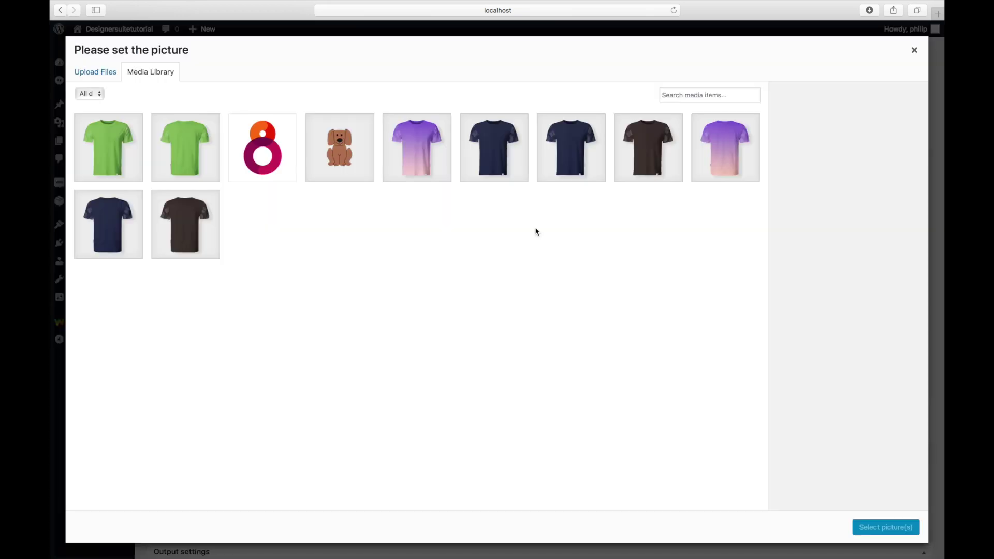
pyautogui.click(105, 142)
pyautogui.click(886, 532)
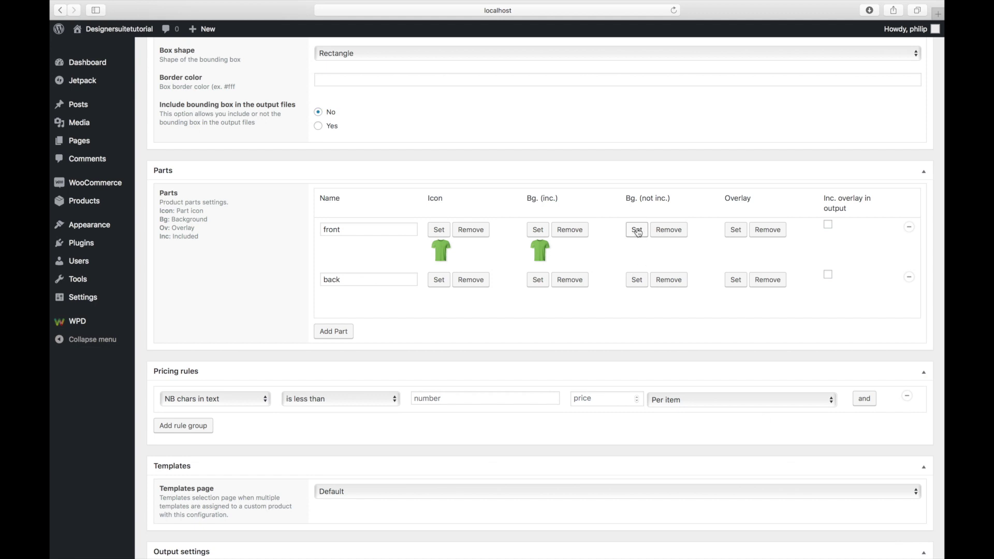
pyautogui.click(638, 232)
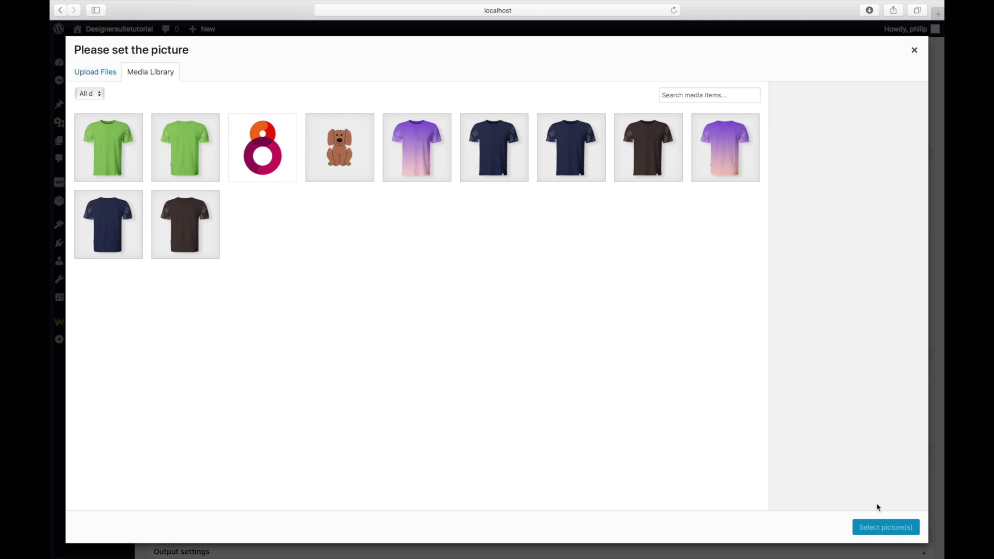
pyautogui.click(915, 52)
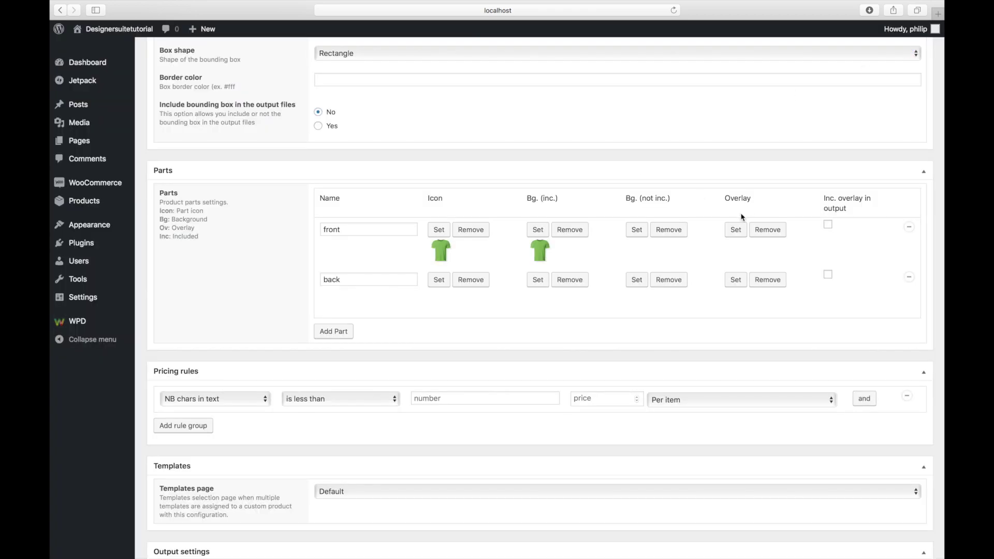
# - Set the front part's overlay to the dog clipart picture Clipart-dogs-free-clipart-vergilis-copie.png
pyautogui.click(736, 229)
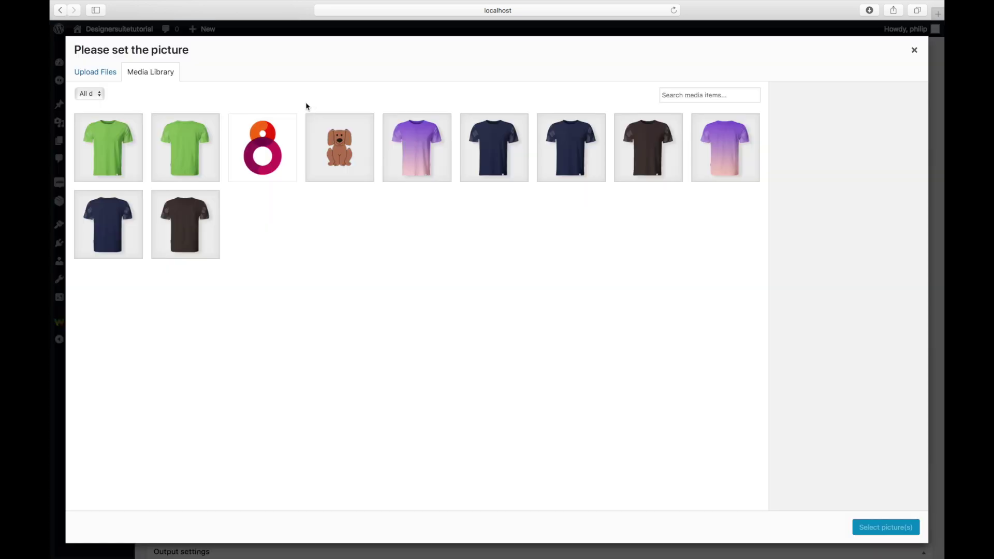
pyautogui.click(334, 144)
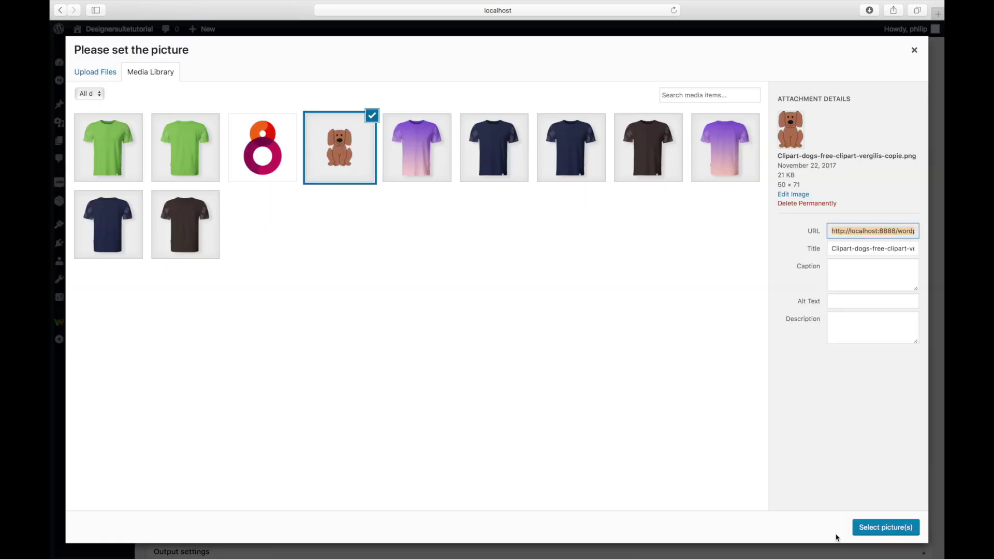
pyautogui.click(877, 534)
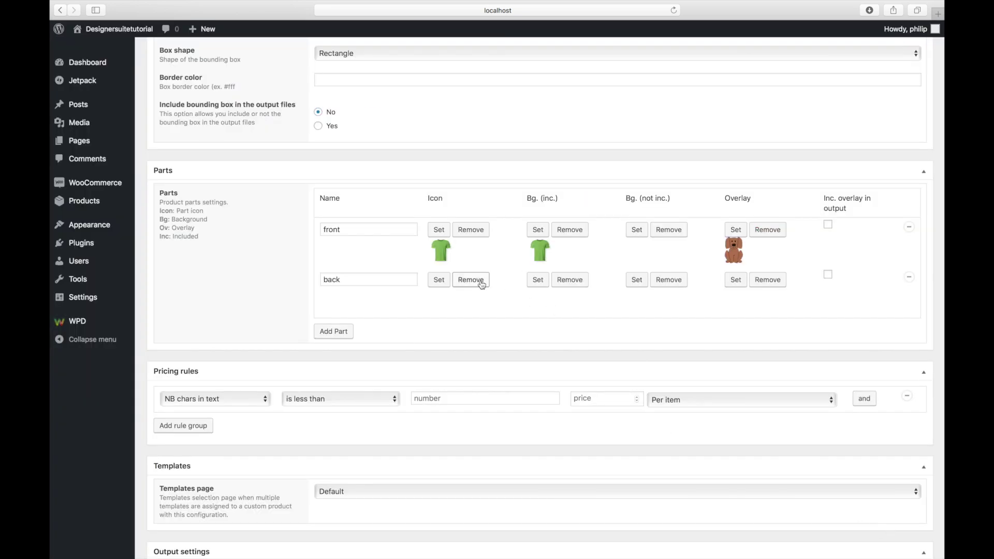
# - Set both the icon and the included background of the back part to the green T-shirt back picture vert-back-min-1.png
pyautogui.click(440, 280)
pyautogui.click(176, 143)
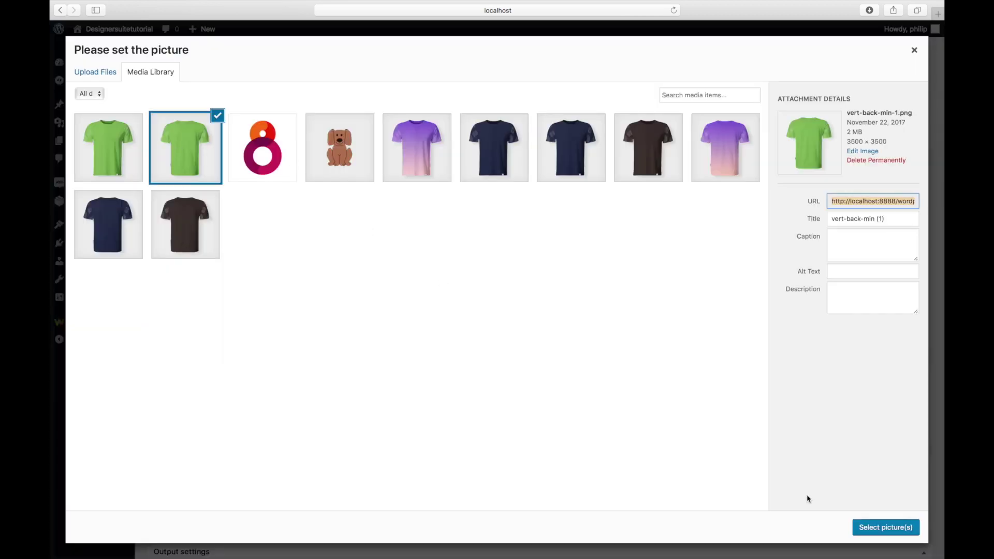
pyautogui.click(883, 531)
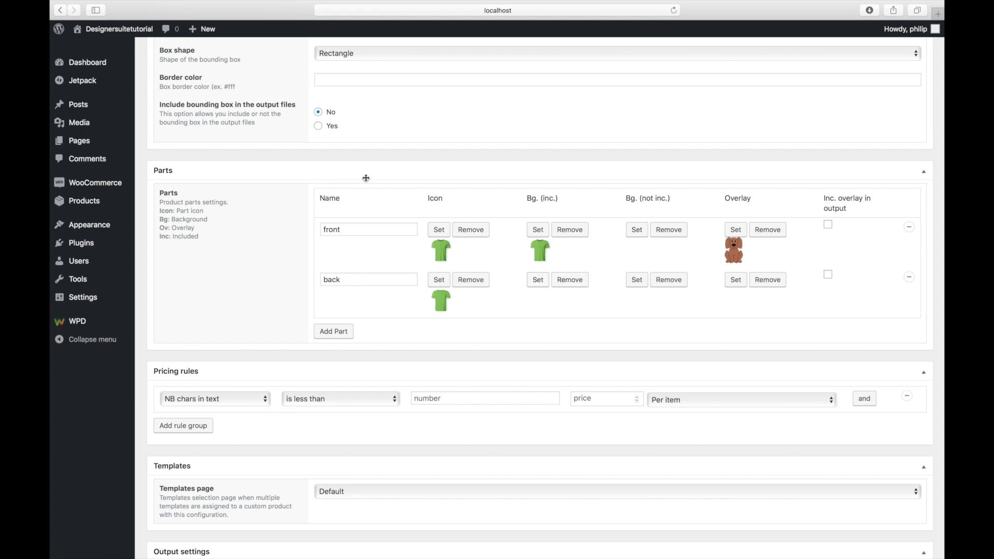
pyautogui.click(534, 283)
pyautogui.click(195, 144)
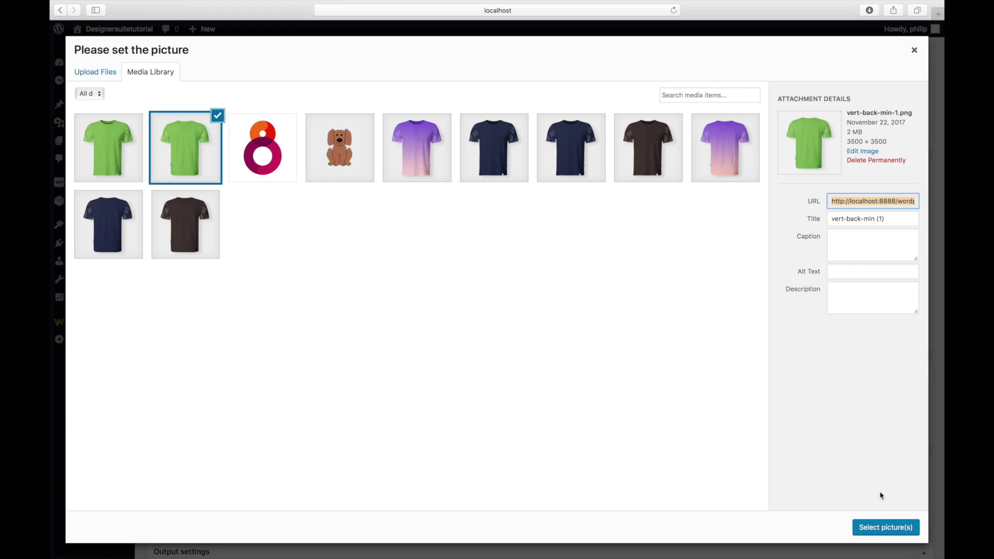
pyautogui.click(893, 527)
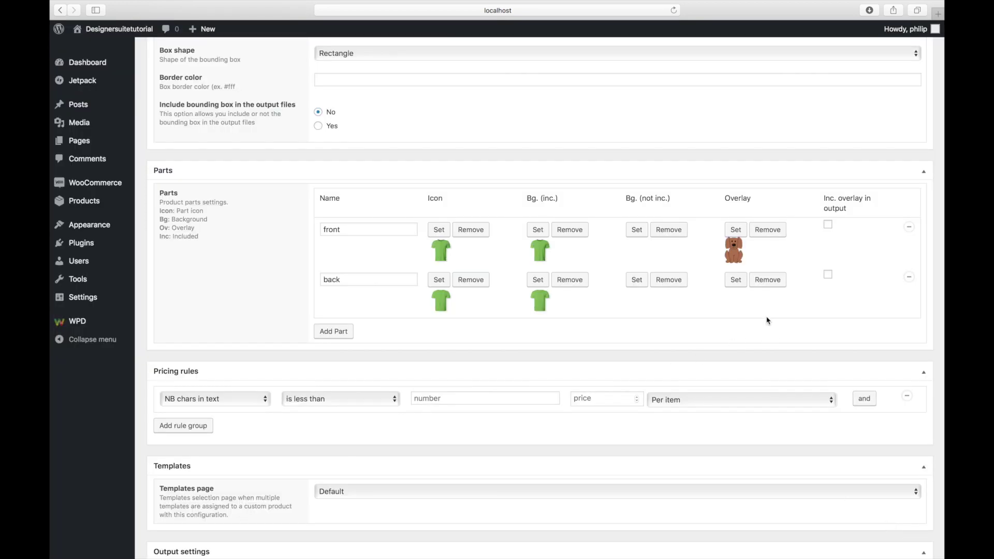
# - Set the back part's overlay to the dog clipart picture Clipart-dogs-free-clipart-vergilis-copie.png
pyautogui.click(736, 280)
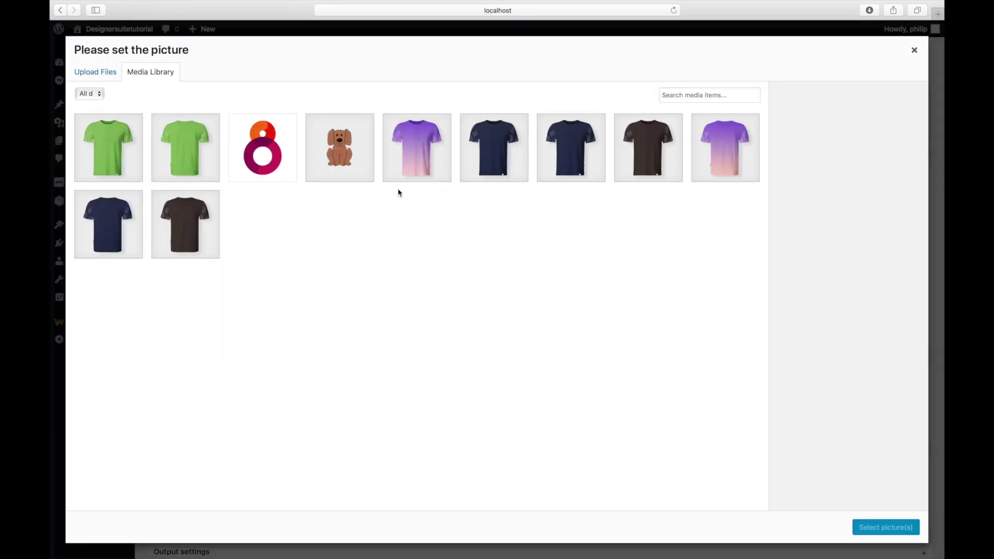
pyautogui.click(345, 166)
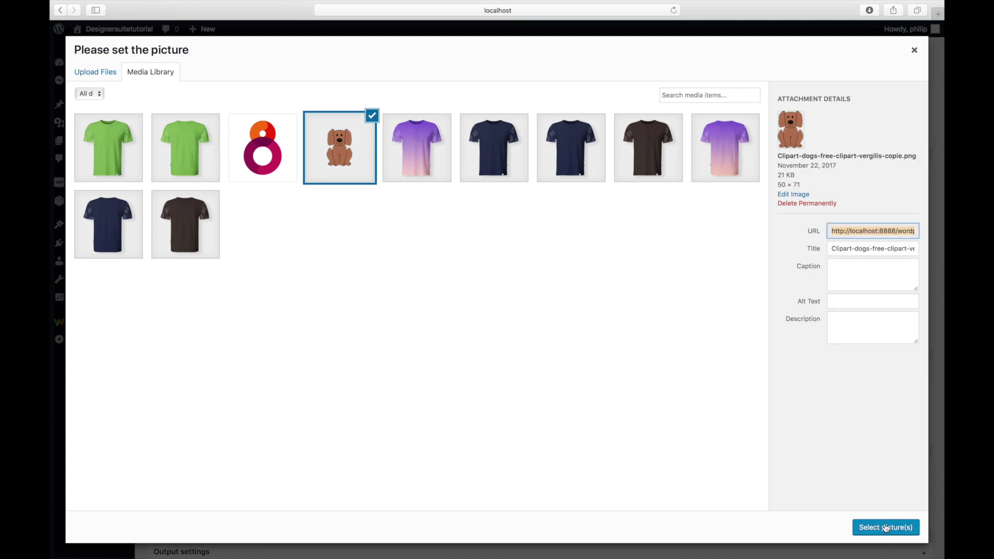
pyautogui.click(887, 528)
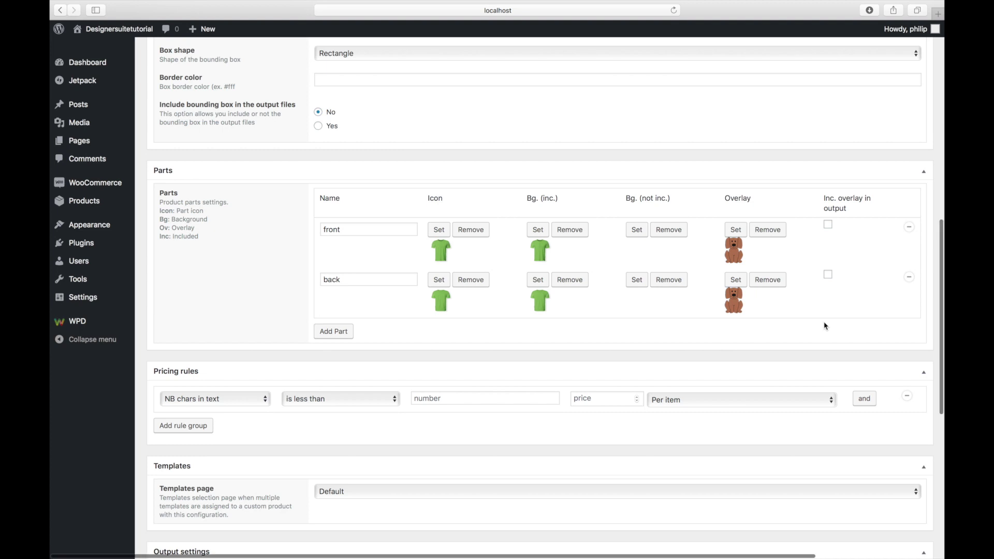
# - Publish the T-shirt Designer configuration
pyautogui.scroll(-3, 826, 324)
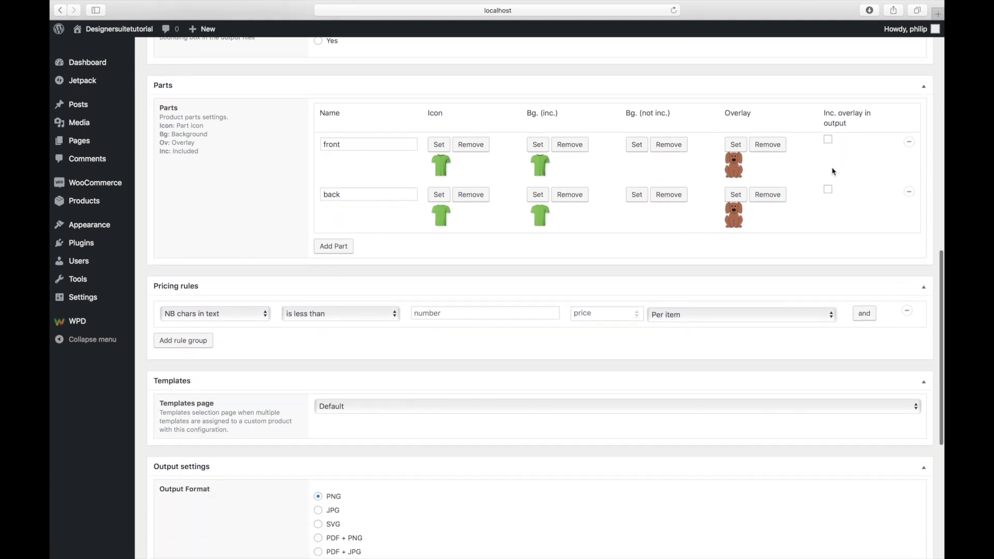
pyautogui.scroll(-3, 856, 222)
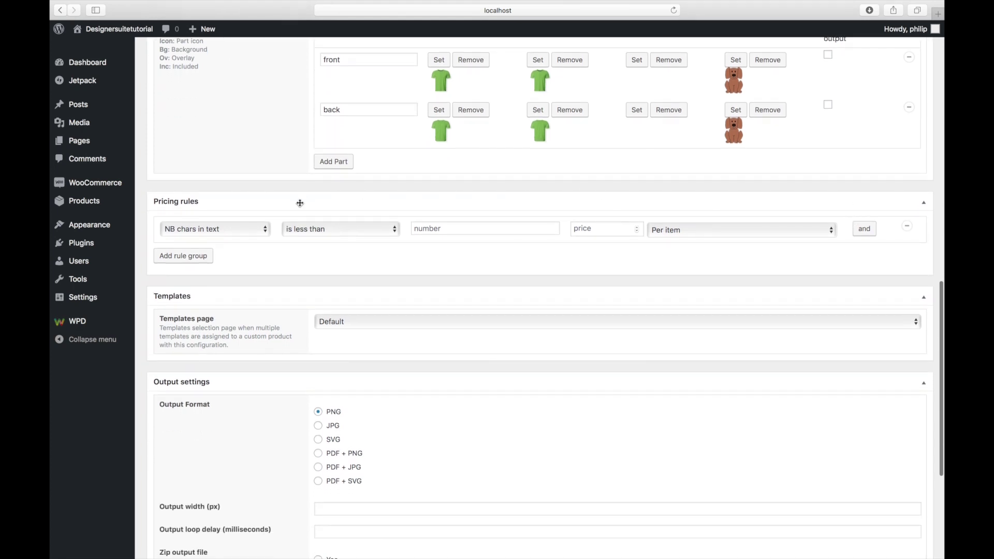
pyautogui.scroll(-7, 300, 203)
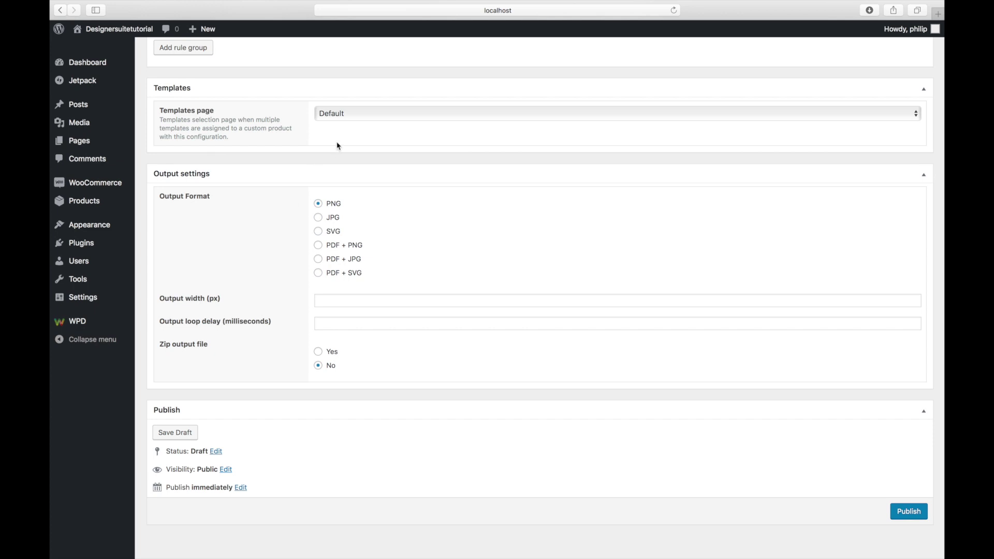
pyautogui.scroll(-2, 339, 147)
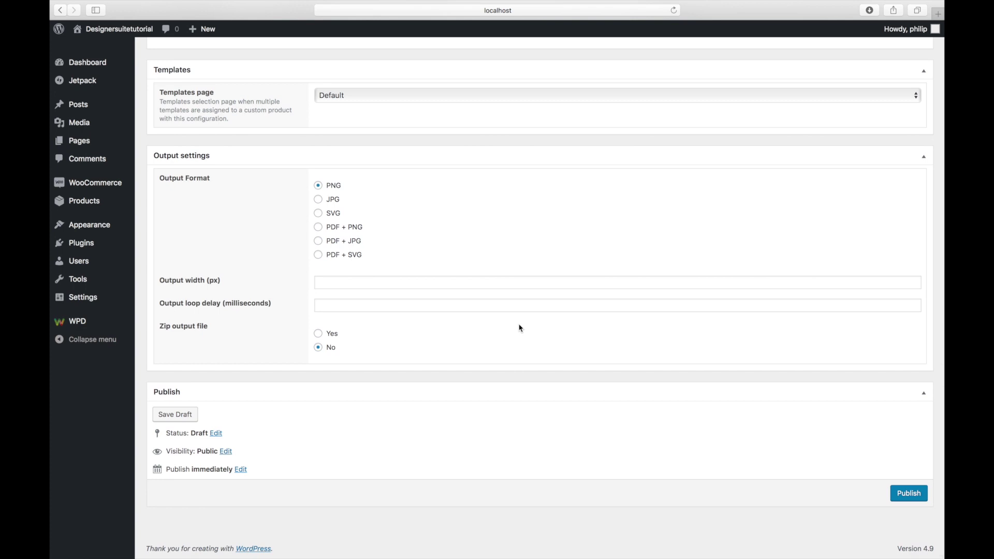
pyautogui.click(900, 495)
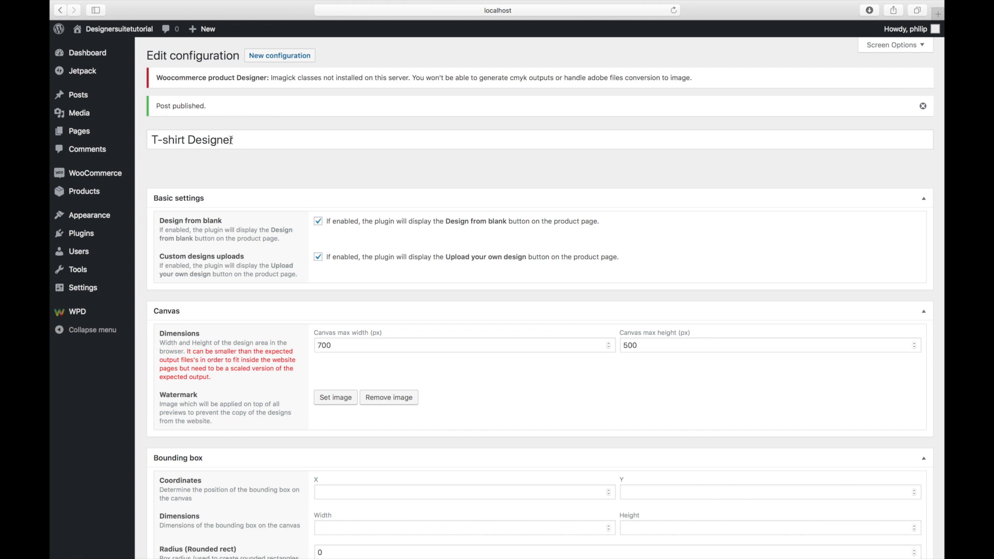
# - Start a new WooCommerce product titled "Green T-shirt"
pyautogui.moveTo(125, 128)
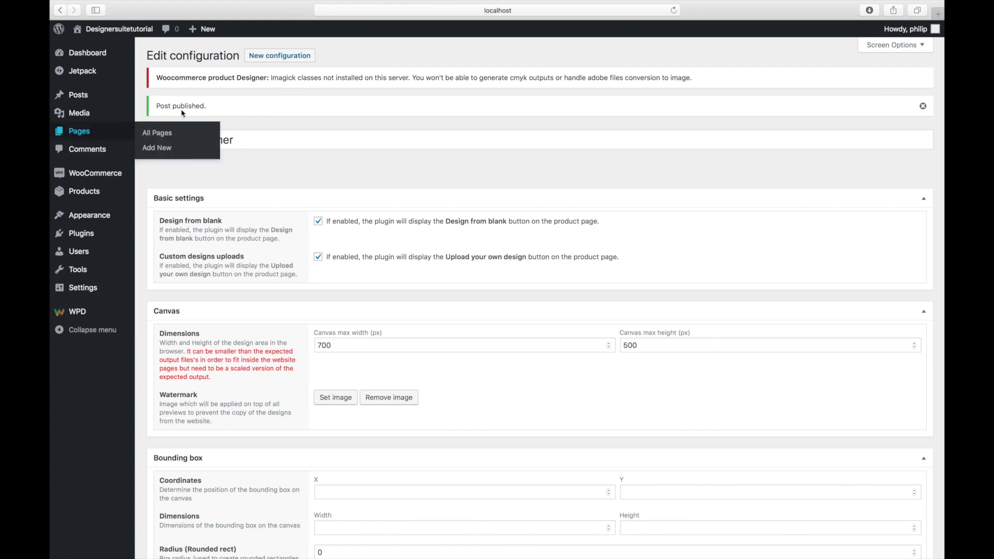
pyautogui.moveTo(86, 196)
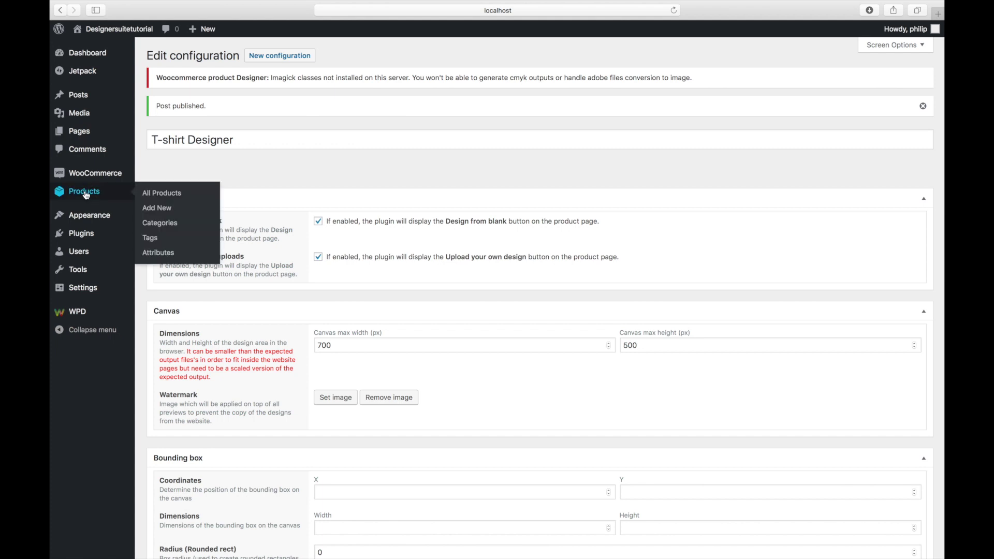
pyautogui.click(158, 209)
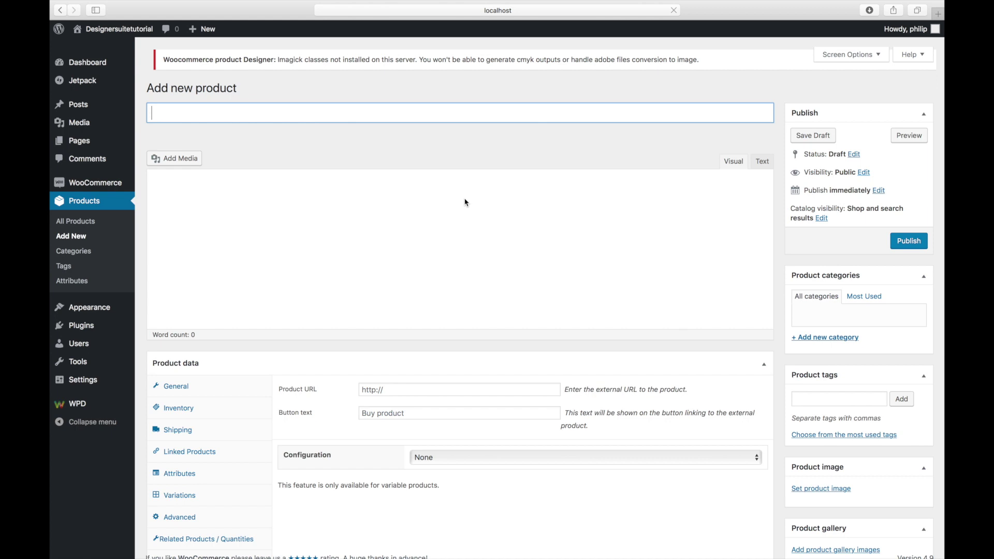
pyautogui.write('Gree')
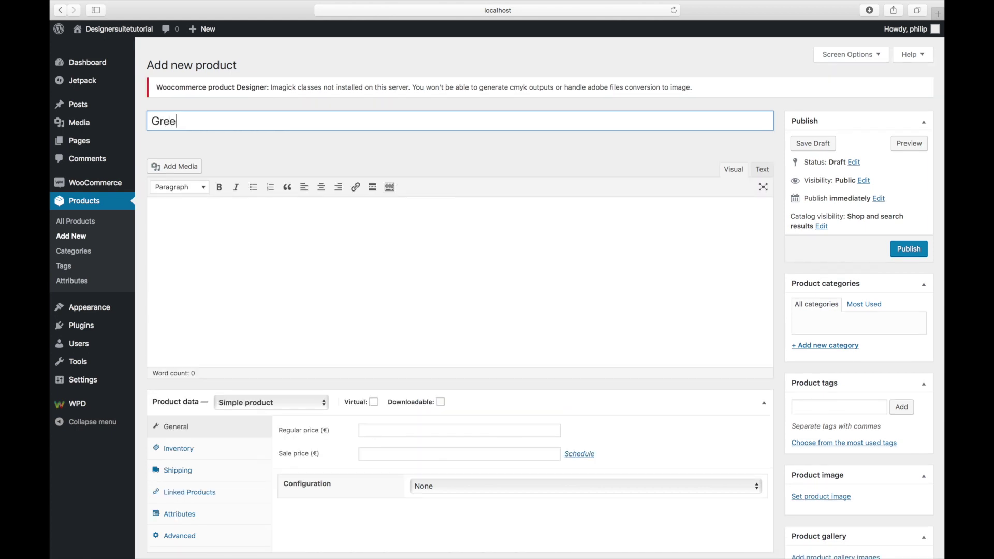
pyautogui.write('n T-shirt')
# - Write the product description "green t-shirt for a green planet!"
pyautogui.click(293, 232)
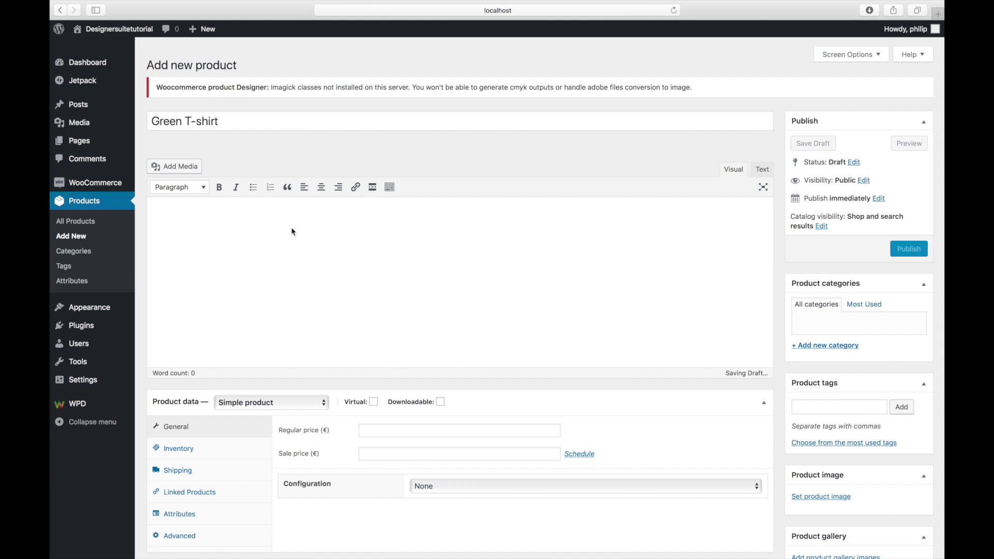
pyautogui.write('lore')
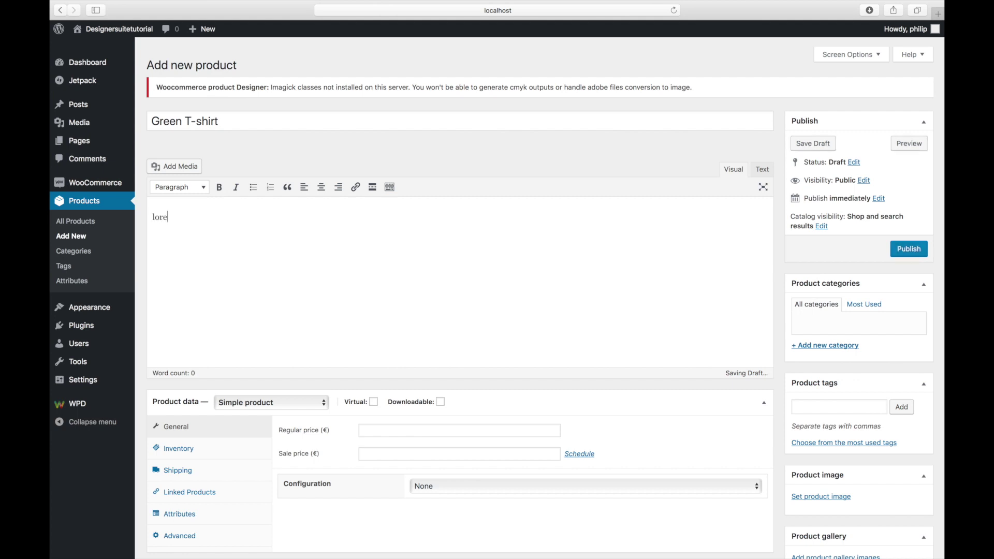
pyautogui.press('super+a')
pyautogui.write('green t-shirt for a green planet')
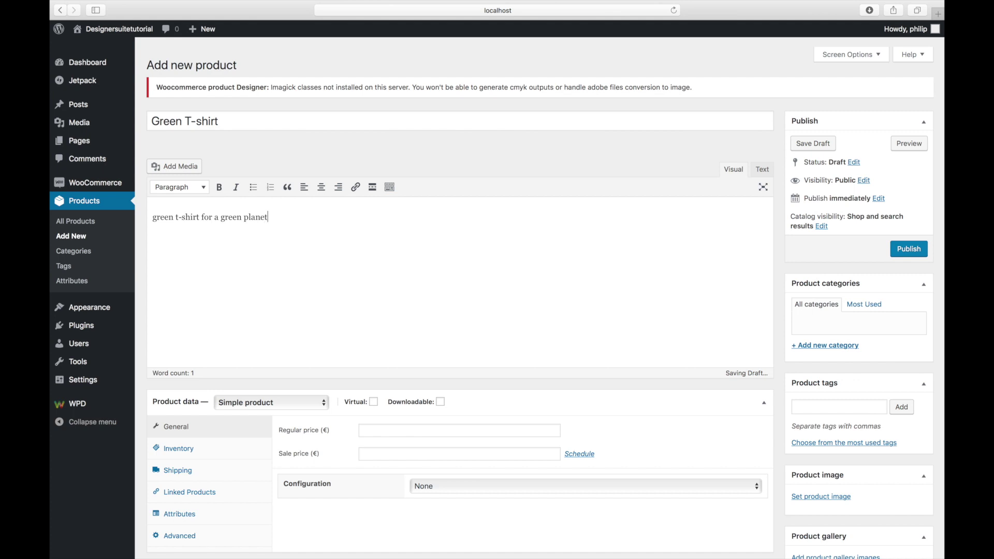
pyautogui.write('!')
# - Keep the product type as Simple product and set the regular price to 20 € and the sale price to 18 €
pyautogui.scroll(-5, 356, 329)
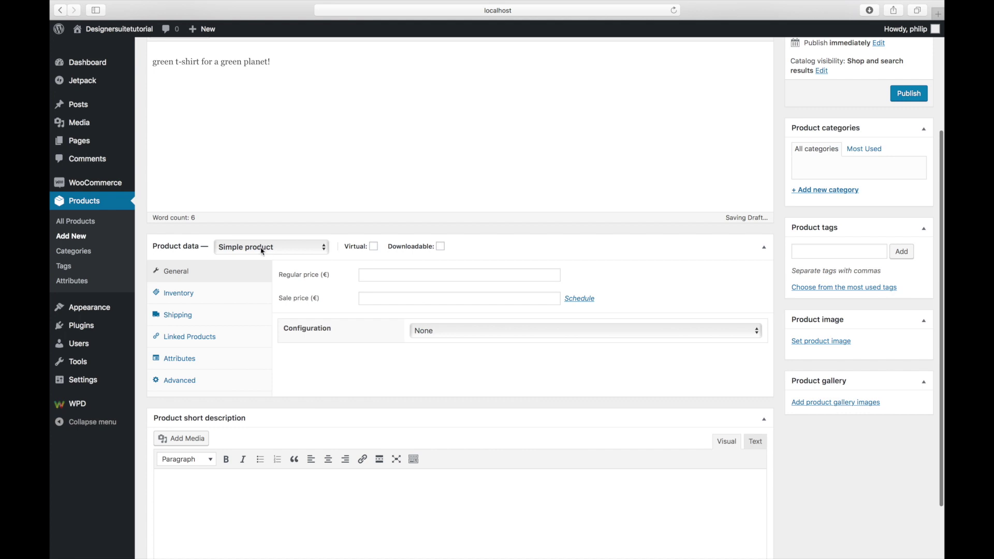
pyautogui.click(263, 252)
pyautogui.click(263, 252)
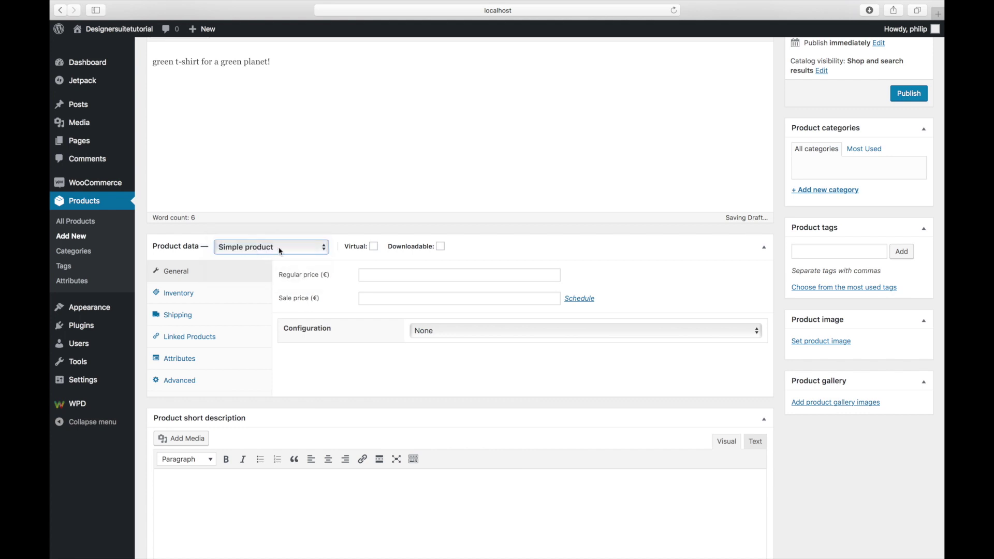
pyautogui.click(384, 273)
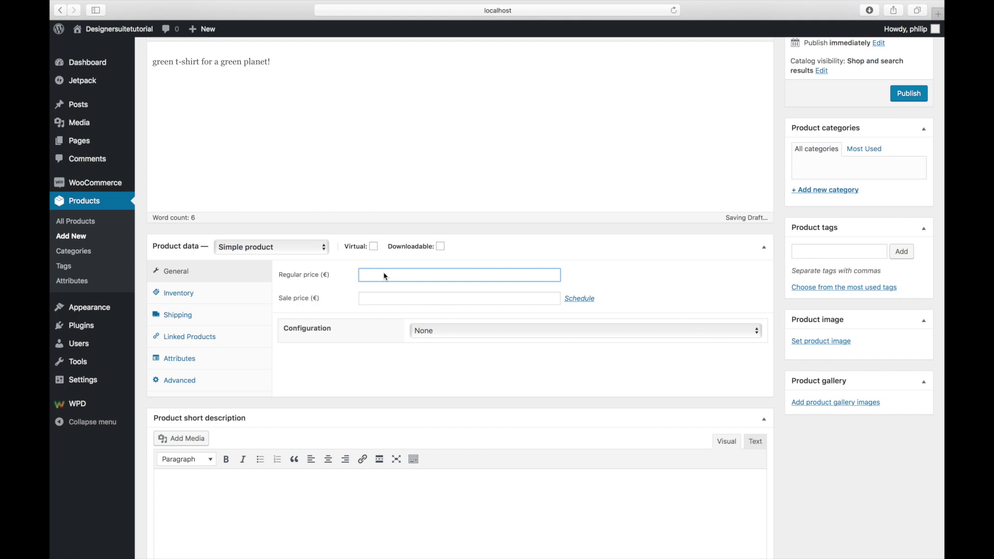
pyautogui.write('20')
pyautogui.click(387, 301)
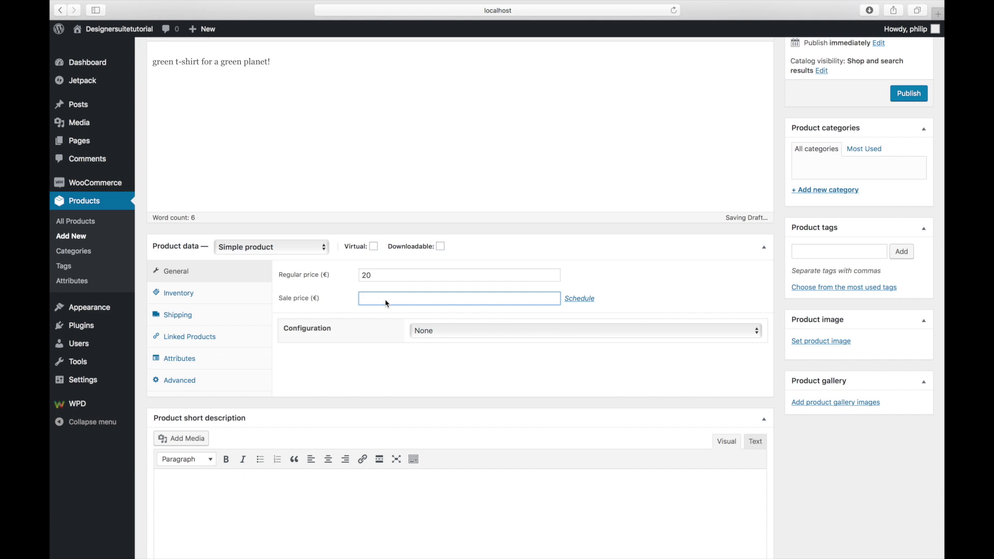
pyautogui.write('18')
# - Assign the T-shirt Designer configuration to the product and set its product image to the green front picture vert-front-min.png
pyautogui.click(432, 334)
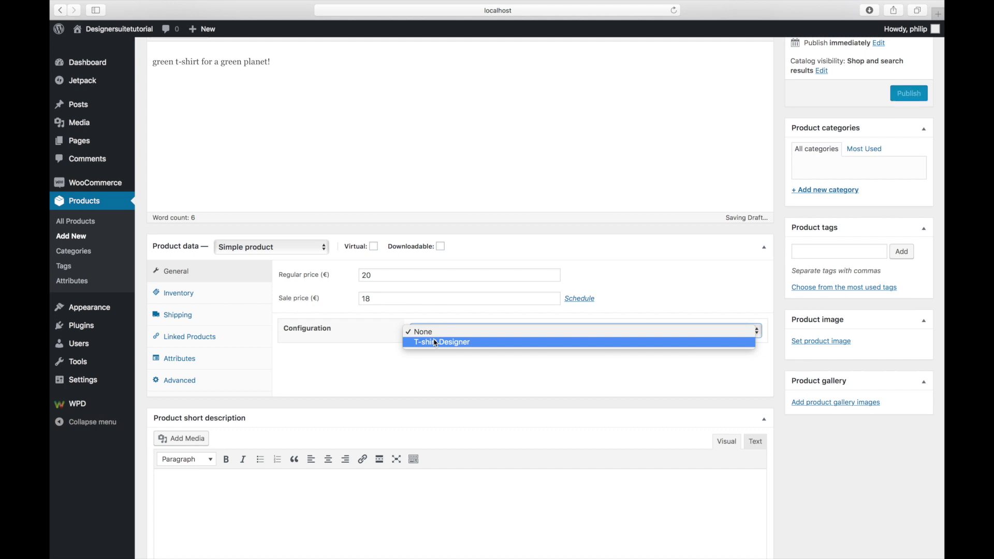
pyautogui.click(466, 344)
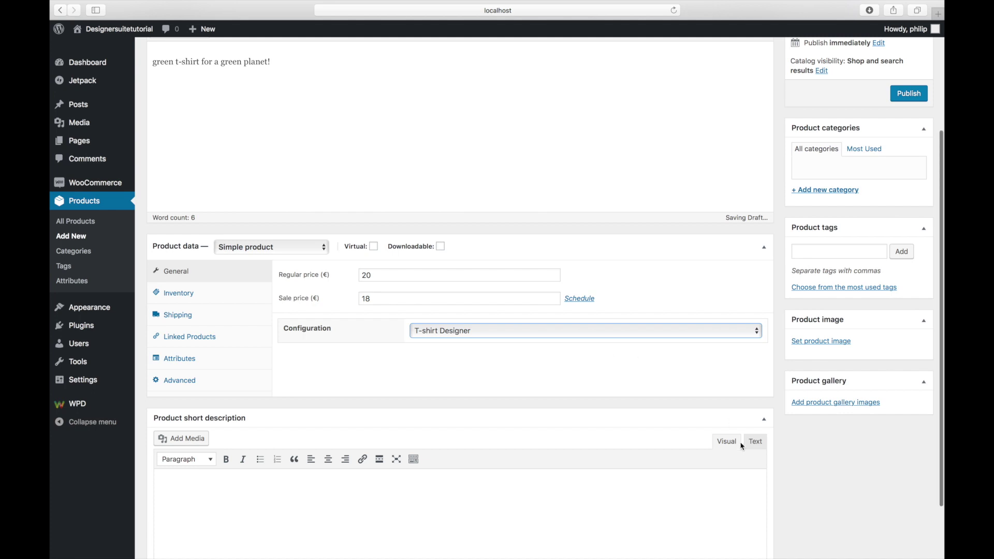
pyautogui.click(812, 345)
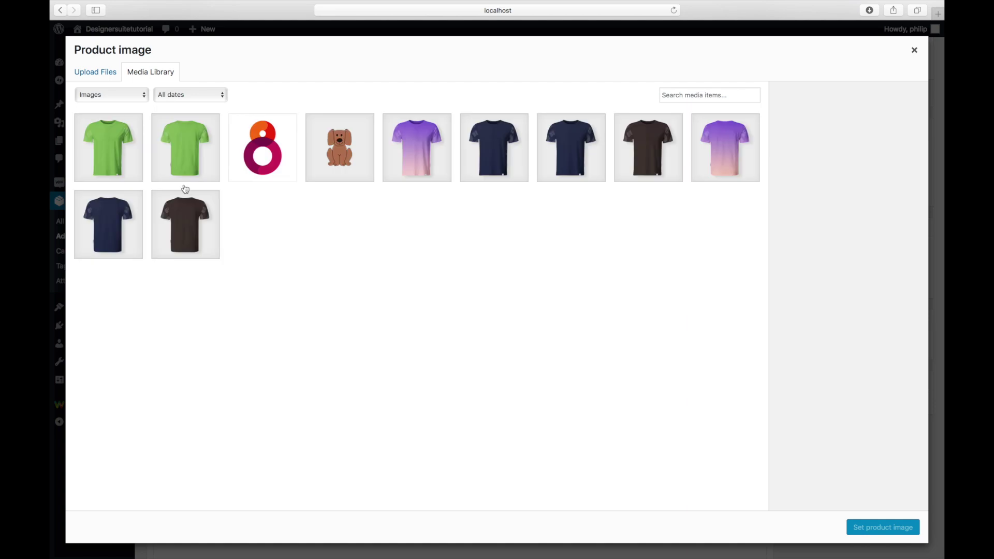
pyautogui.click(130, 157)
pyautogui.moveTo(941, 546)
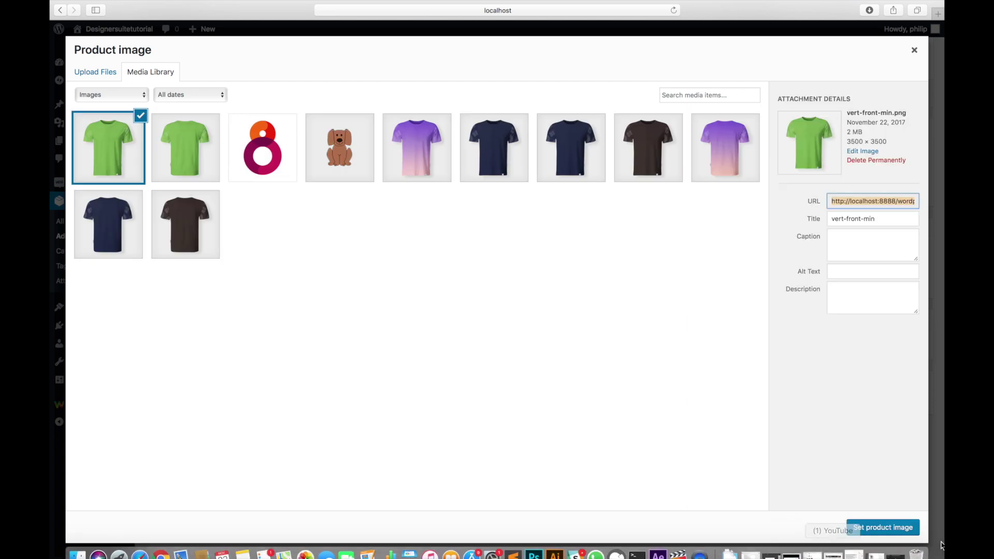
pyautogui.click(908, 530)
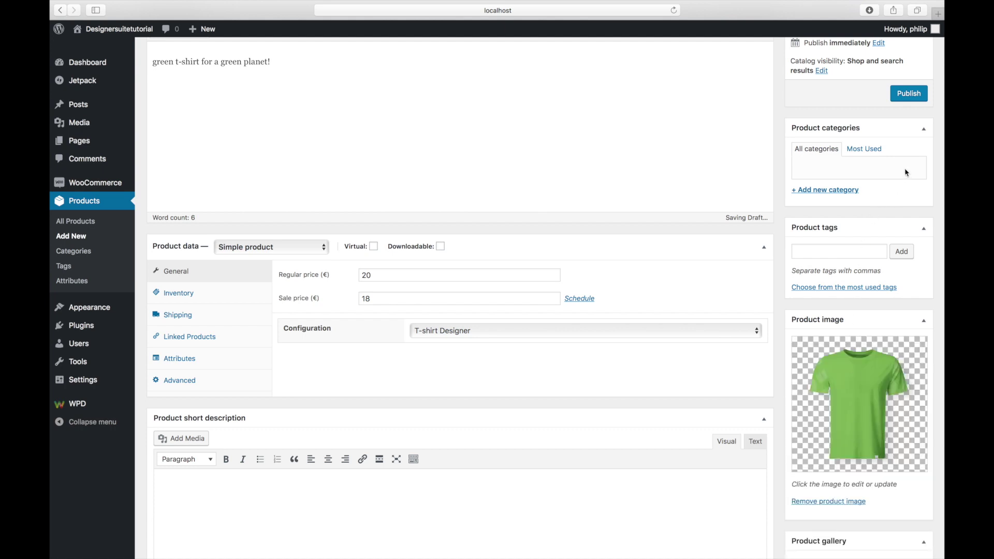
# - Publish the Green T-shirt product and open a design from blank from its store page
pyautogui.click(903, 98)
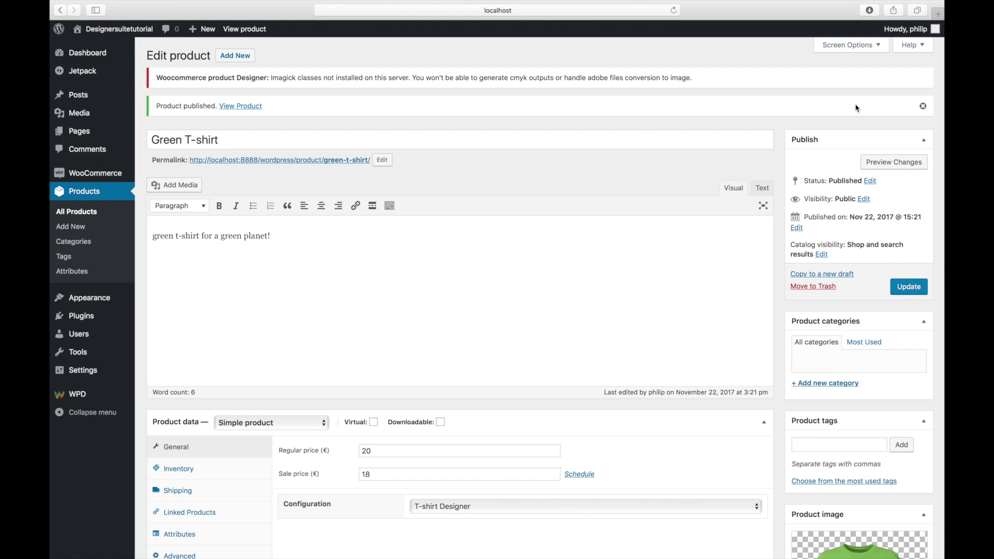
pyautogui.click(243, 106)
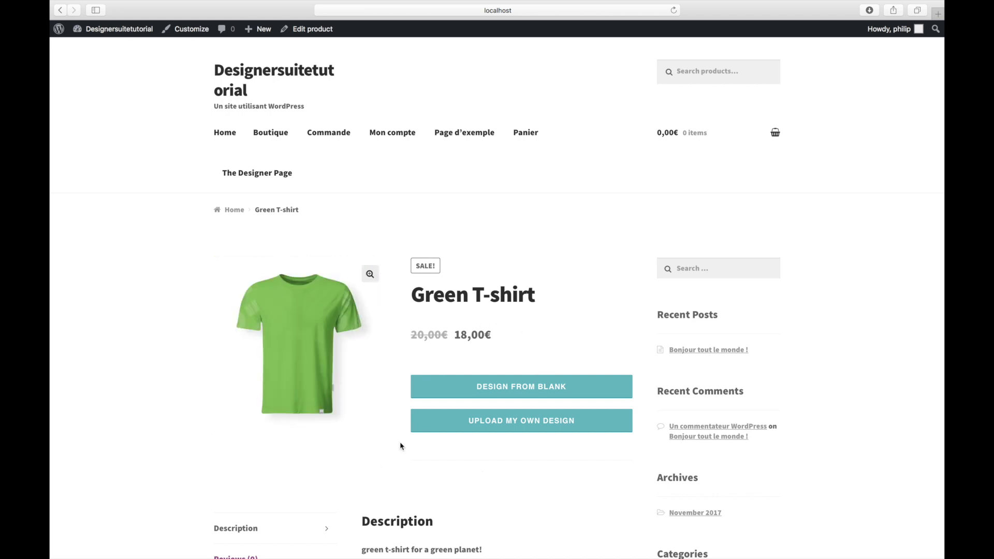
pyautogui.click(513, 390)
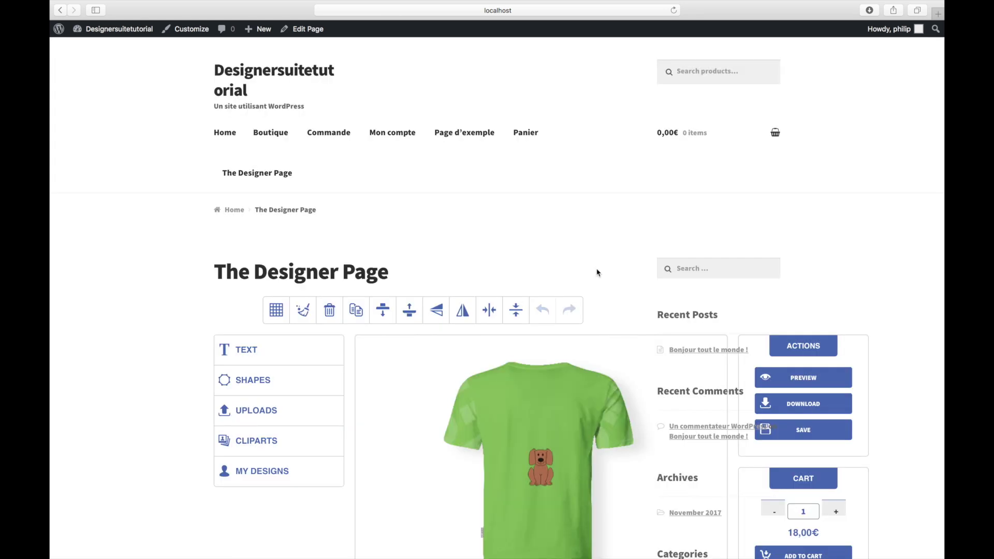
# - Examine the layout of The Designer Page, including the design tools, T-shirt canvas, actions and cart areas against the sidebar
pyautogui.scroll(-2, 596, 272)
pyautogui.scroll(-5, 597, 273)
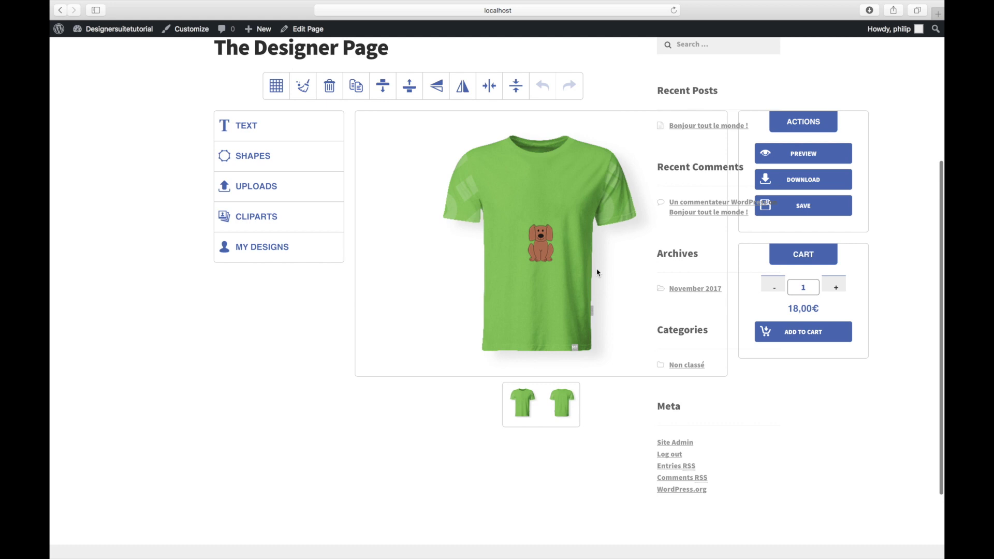
pyautogui.scroll(5, 597, 272)
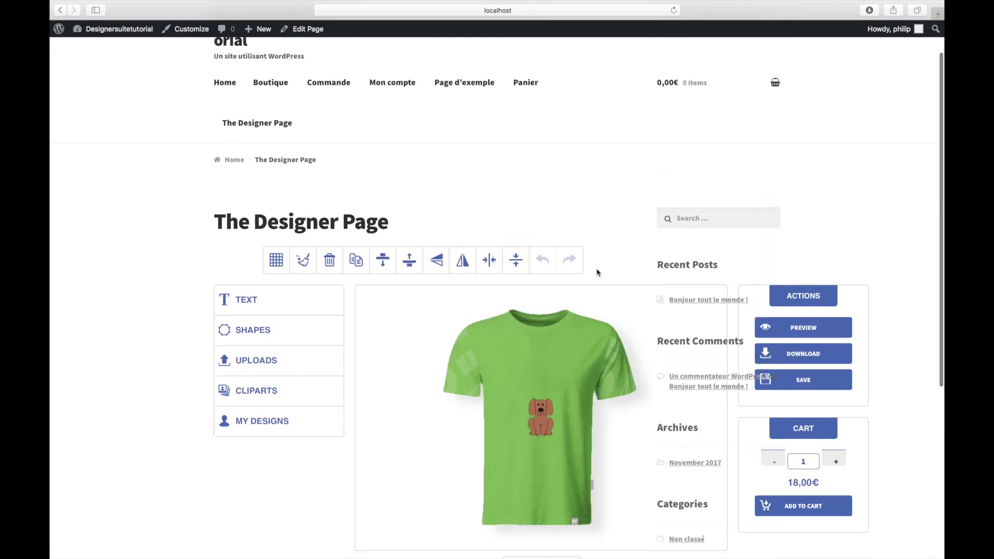
pyautogui.scroll(-5, 597, 272)
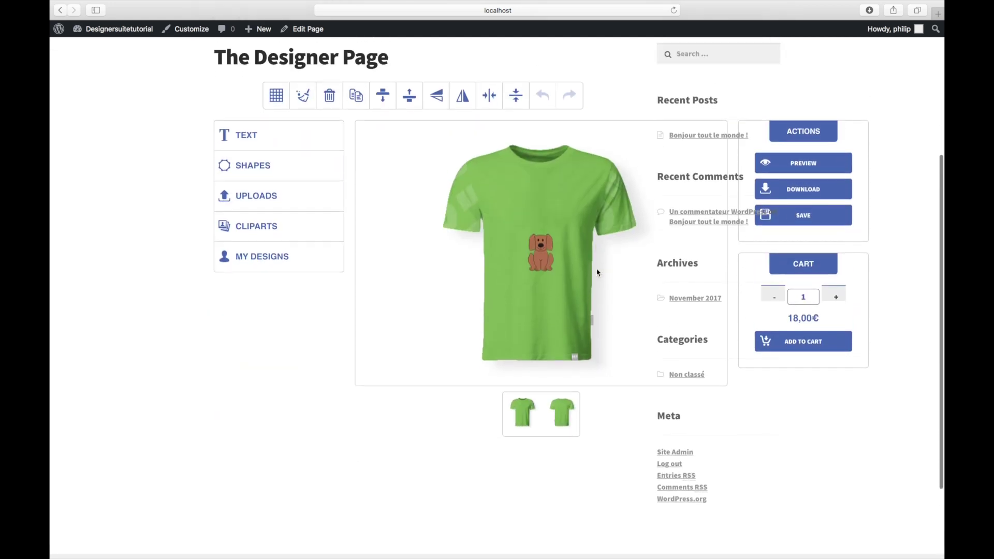
pyautogui.scroll(3, 597, 272)
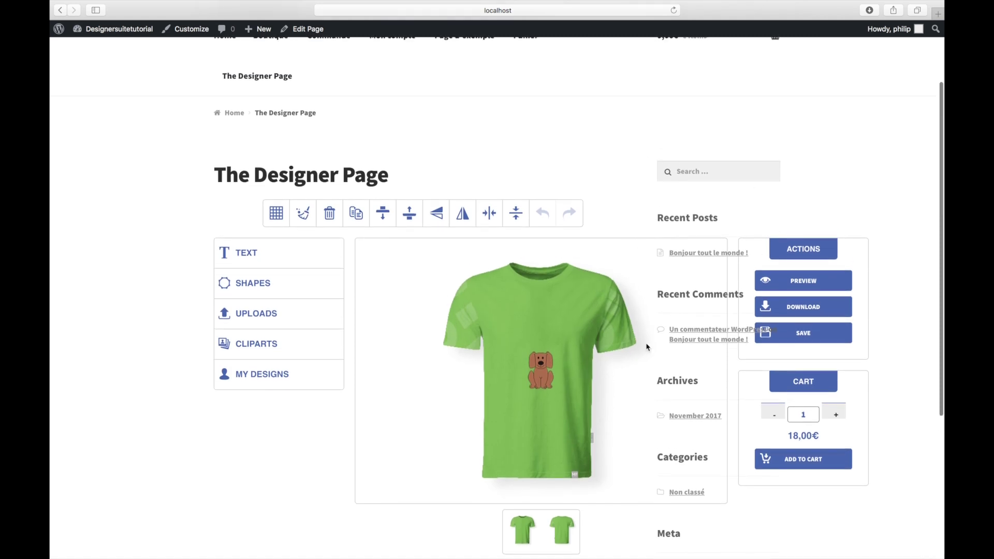
pyautogui.scroll(3, 647, 347)
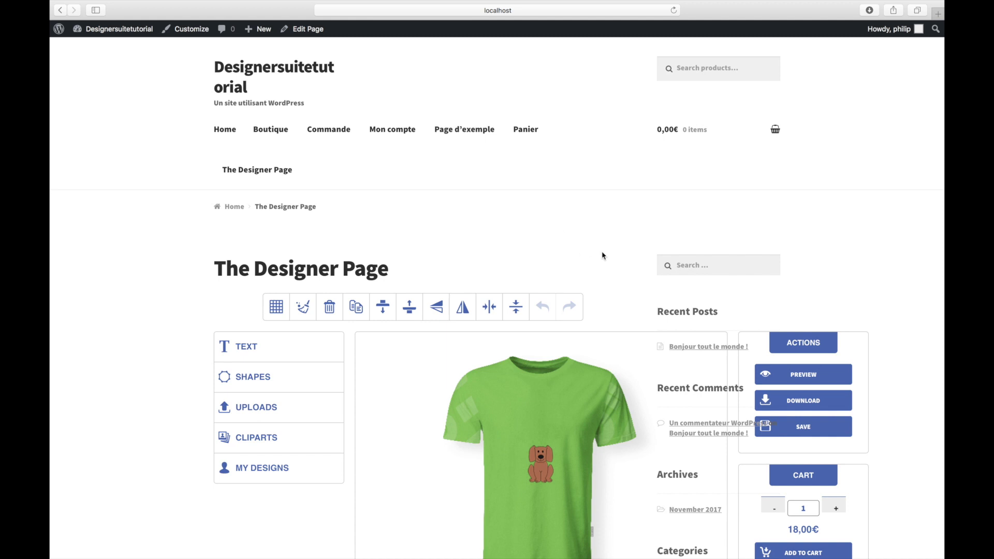
pyautogui.scroll(-3, 790, 355)
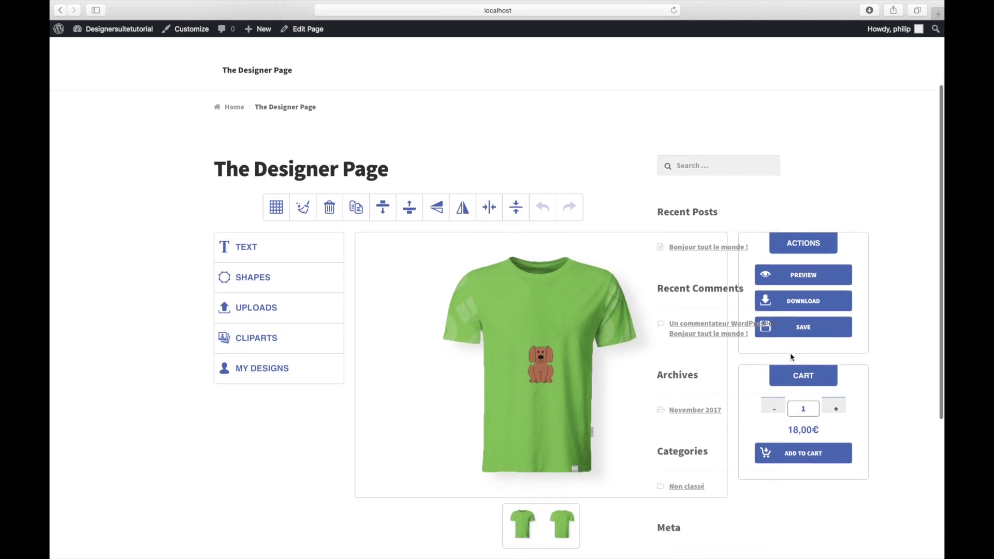
pyautogui.scroll(-1, 791, 356)
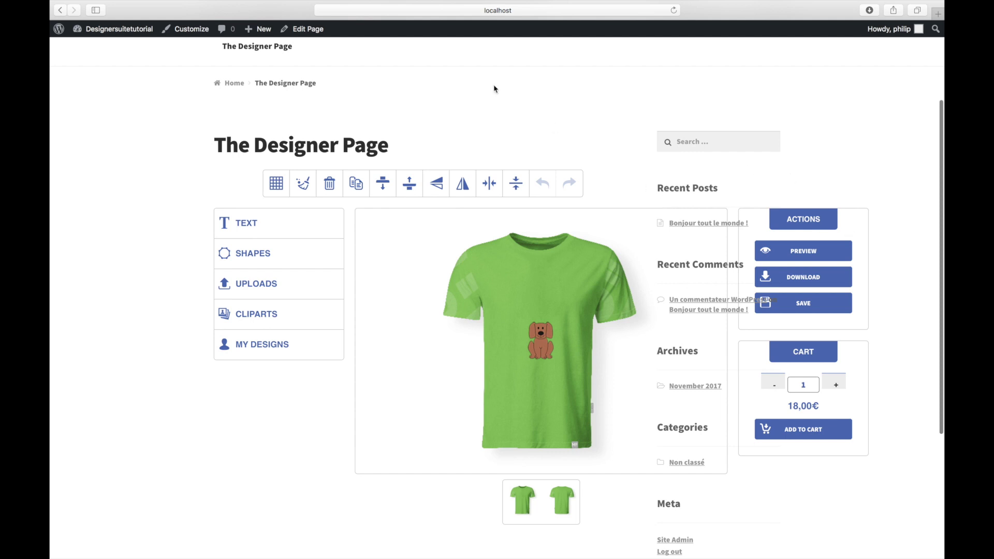
pyautogui.scroll(4, 410, 92)
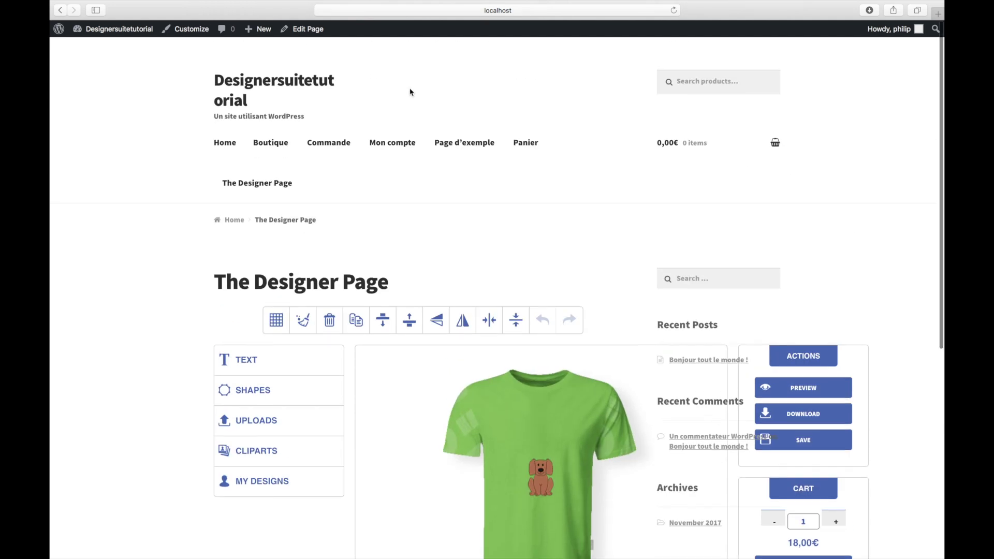
# - Edit The Designer Page and change its page template to Full width
pyautogui.click(317, 29)
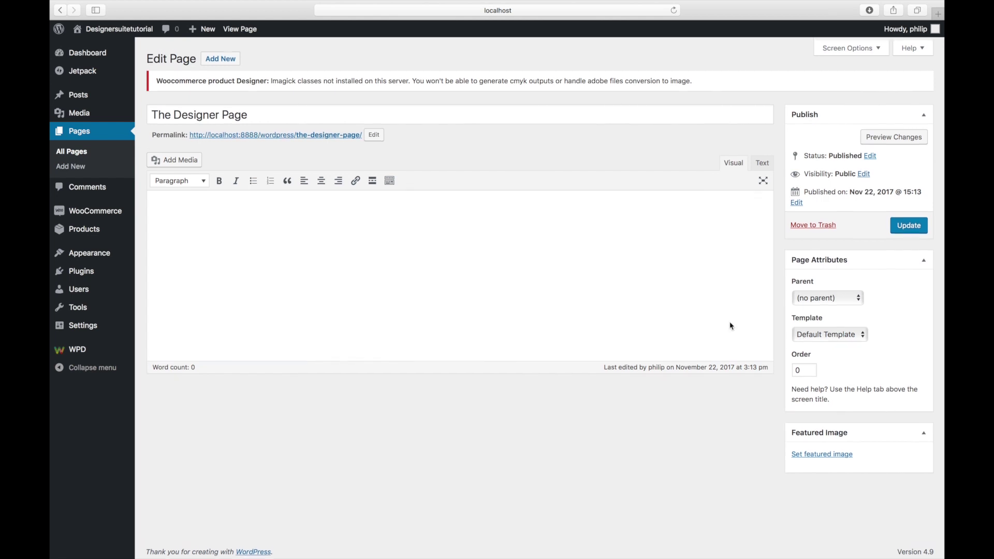
pyautogui.click(809, 332)
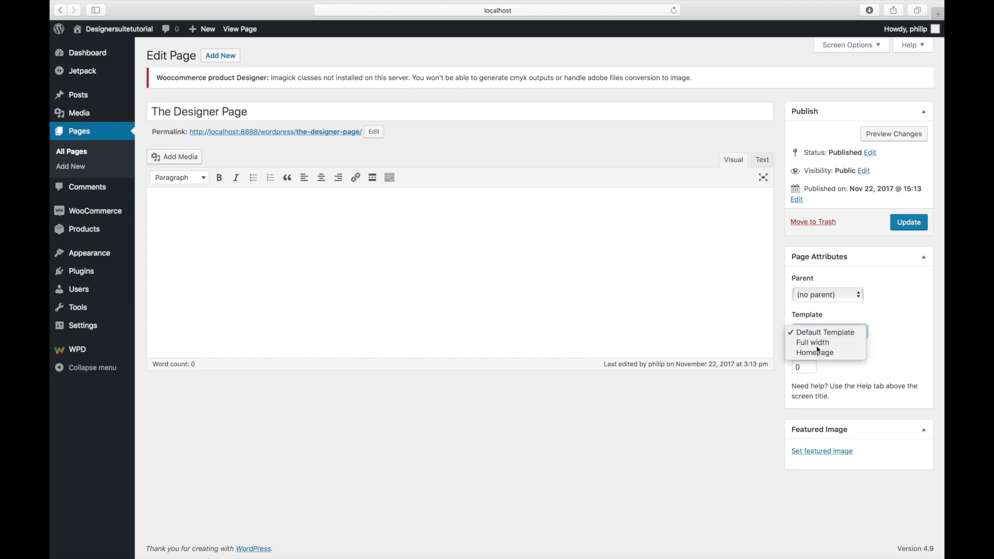
pyautogui.click(816, 343)
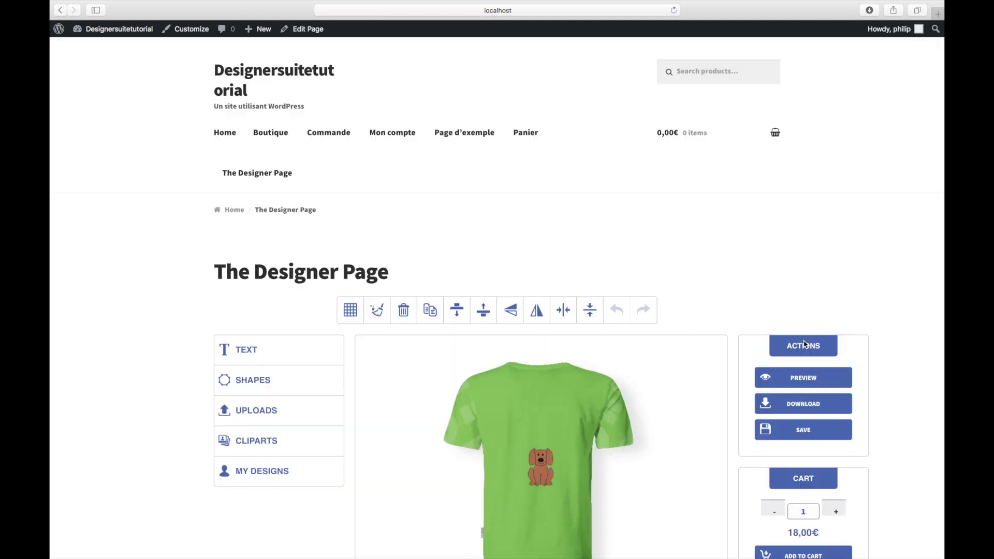
# - Check the full-width designer layout, switching between the front and back views of the T-shirt
pyautogui.scroll(-3, 715, 321)
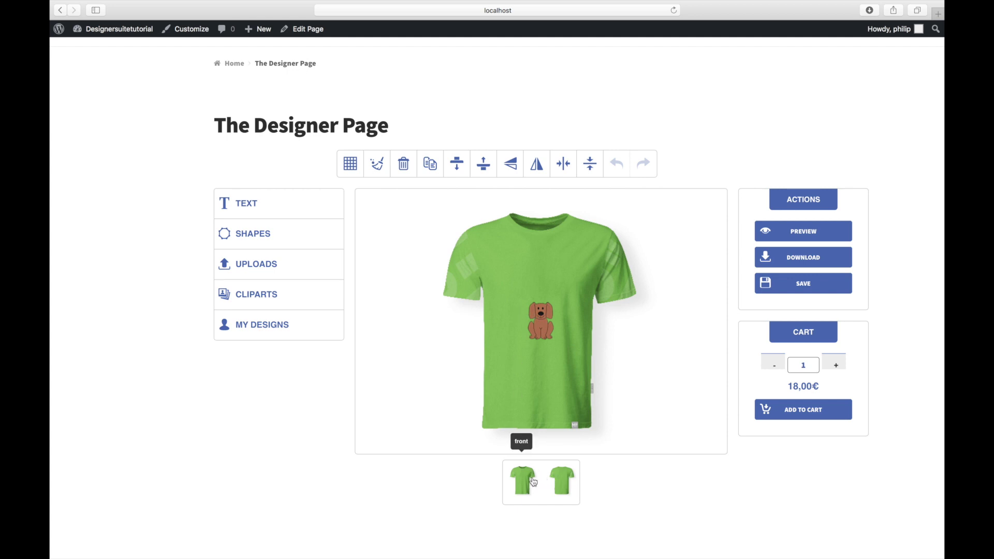
pyautogui.click(558, 483)
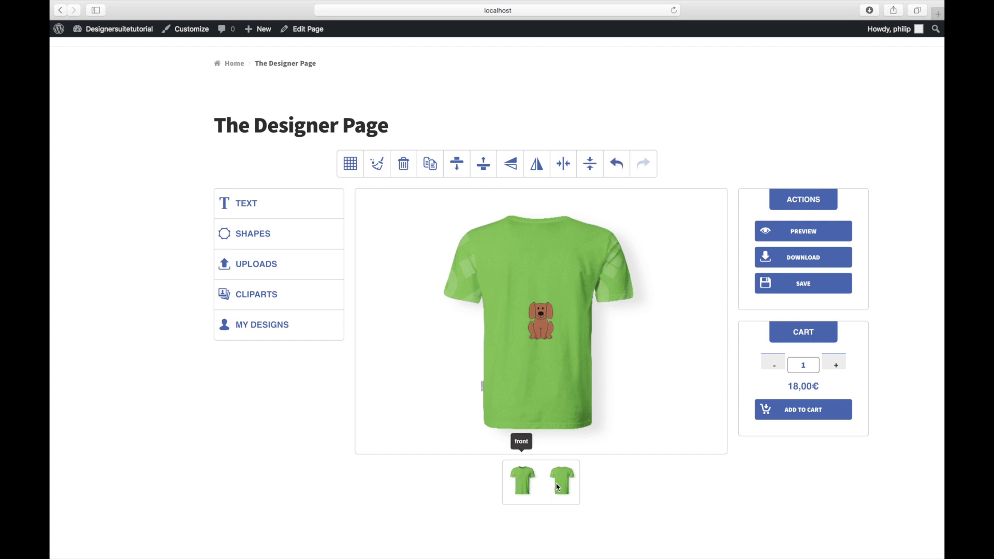
pyautogui.click(564, 486)
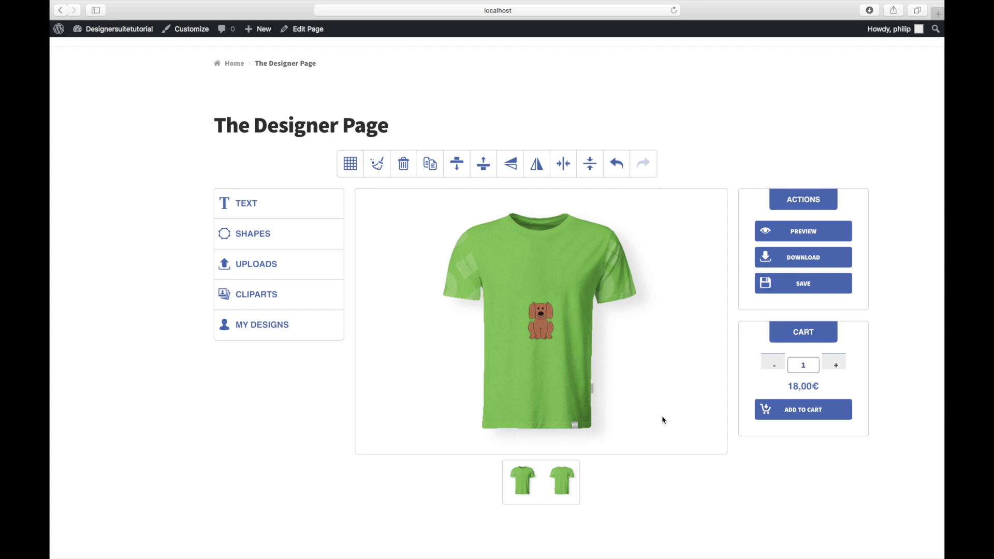
pyautogui.scroll(2, 664, 421)
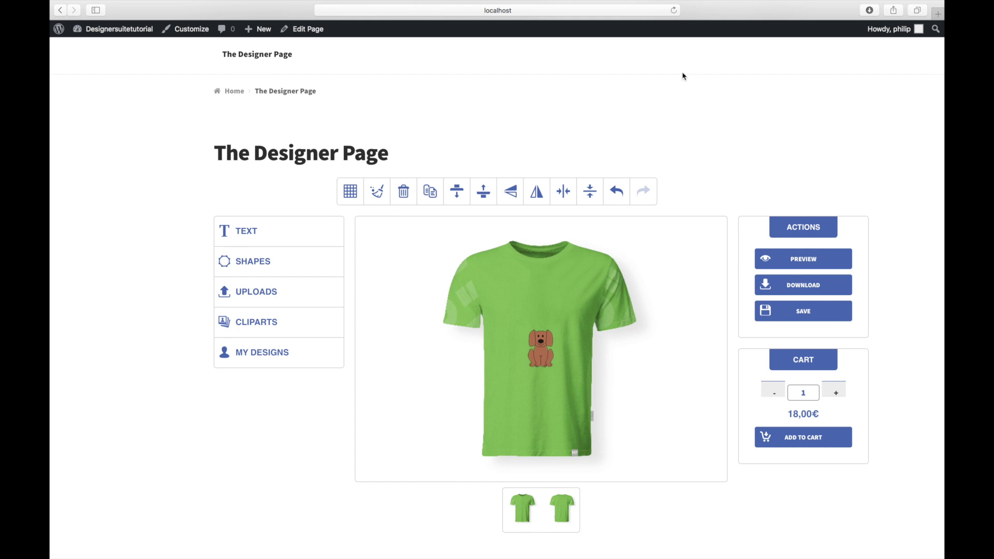
pyautogui.moveTo(685, 3)
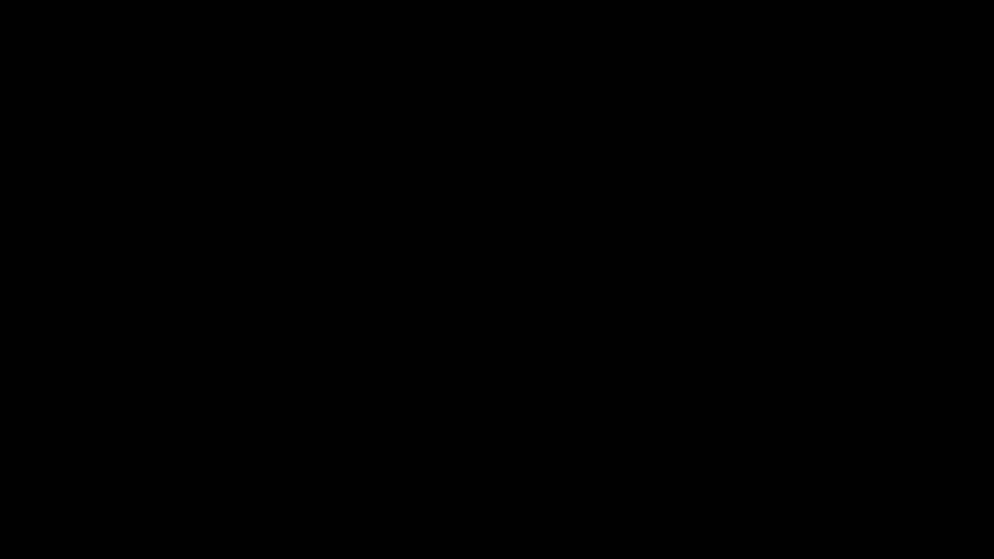